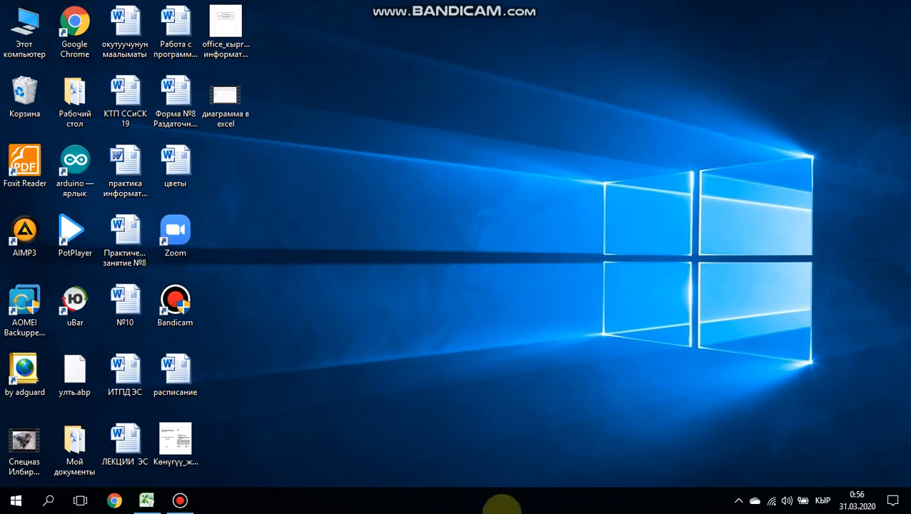
Switch to the Excel workbook and calculate the per-semester cost in B6 of the контракт sheet with =A6/B7
{"action": "left_click", "coordinate": [146, 500]}
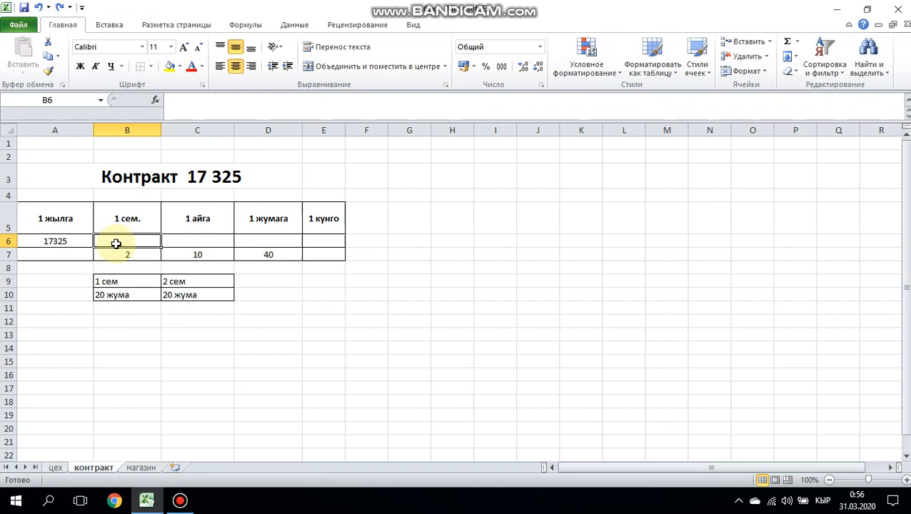
{"action": "type", "text": "="}
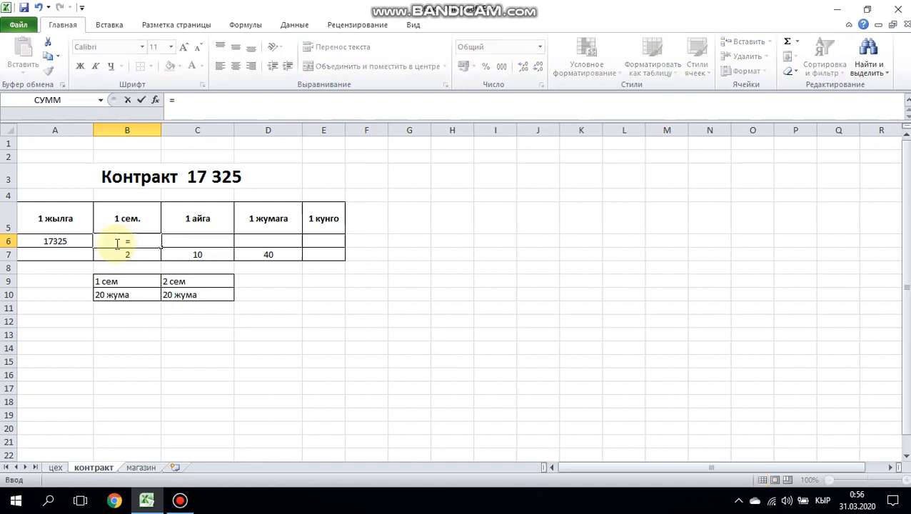
{"action": "left_click", "coordinate": [68, 241]}
{"action": "type", "text": "/"}
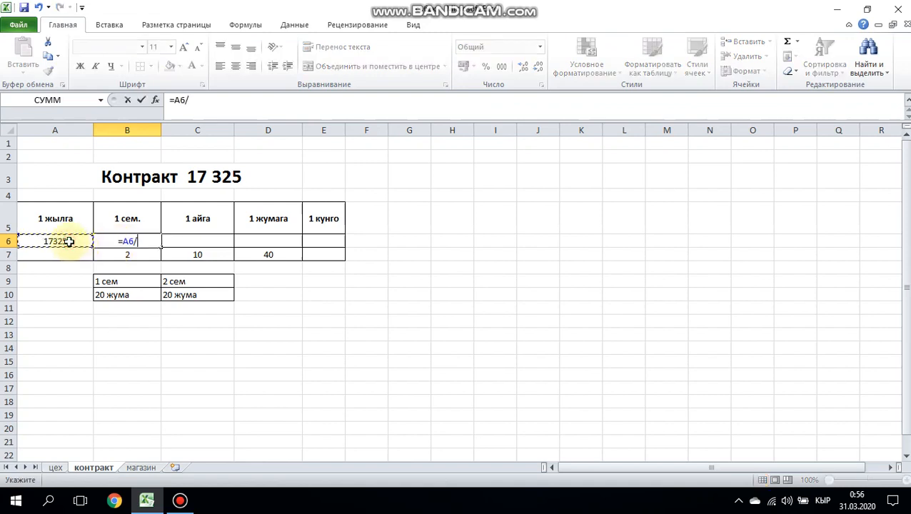
{"action": "left_click", "coordinate": [122, 256]}
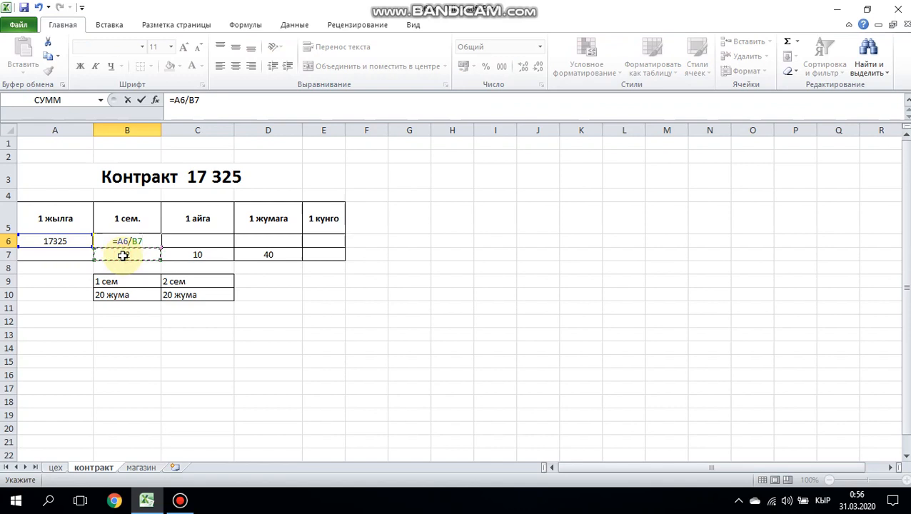
{"action": "key", "text": "Return"}
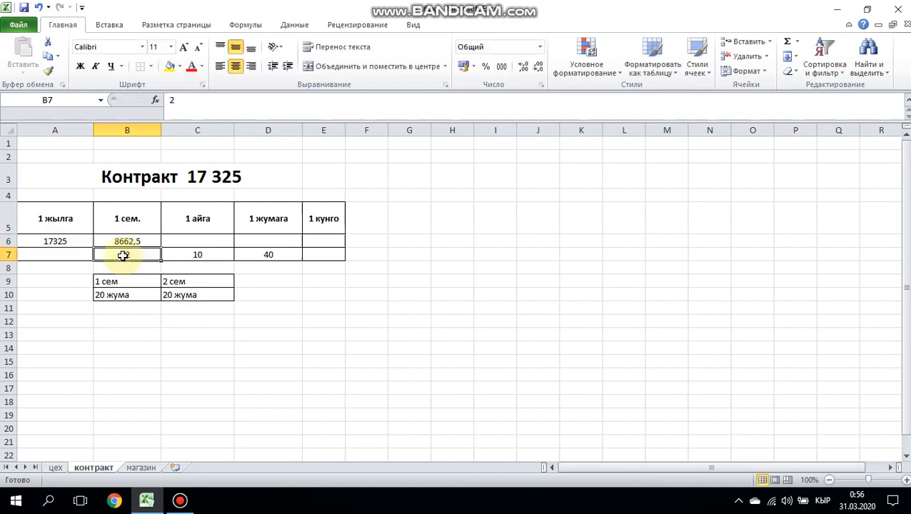
Calculate the monthly cost in C6 under "1 айга" with the formula =A6/C7
{"action": "left_click", "coordinate": [187, 243]}
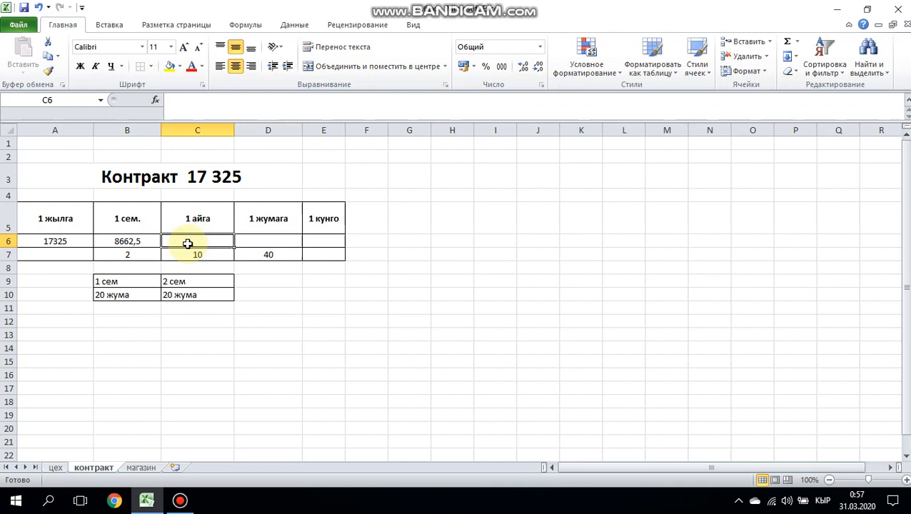
{"action": "type", "text": "="}
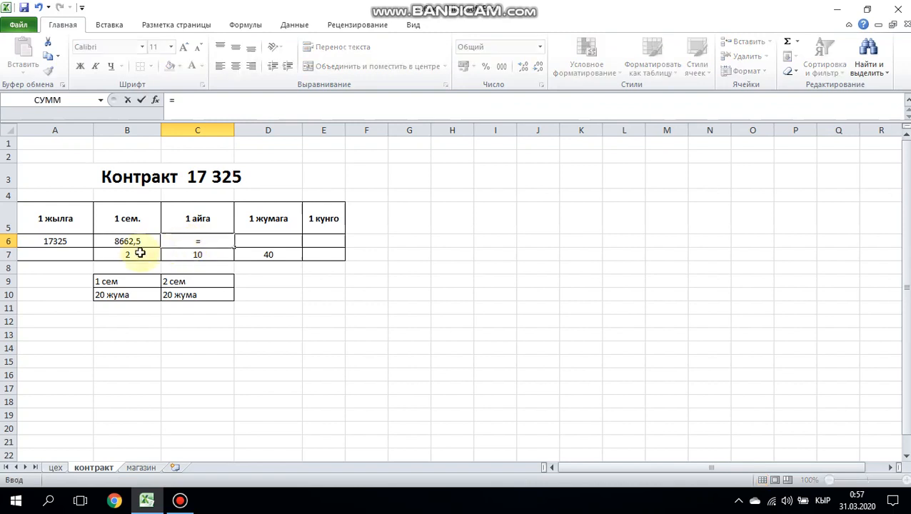
{"action": "left_click", "coordinate": [74, 241]}
{"action": "type", "text": "/"}
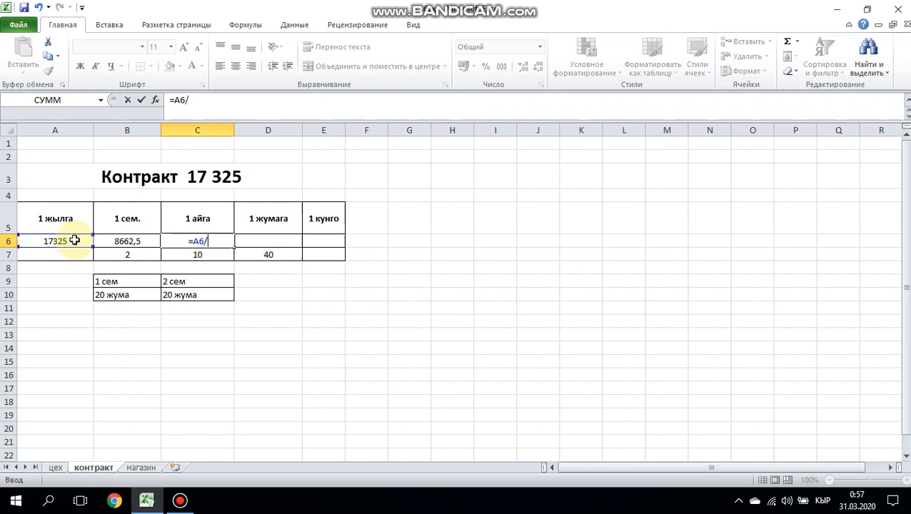
{"action": "left_click", "coordinate": [195, 253]}
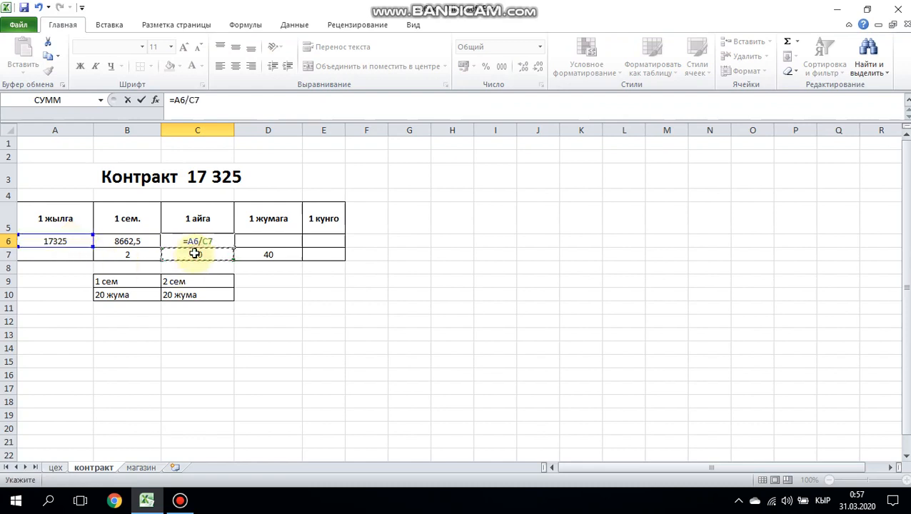
{"action": "key", "text": "Return"}
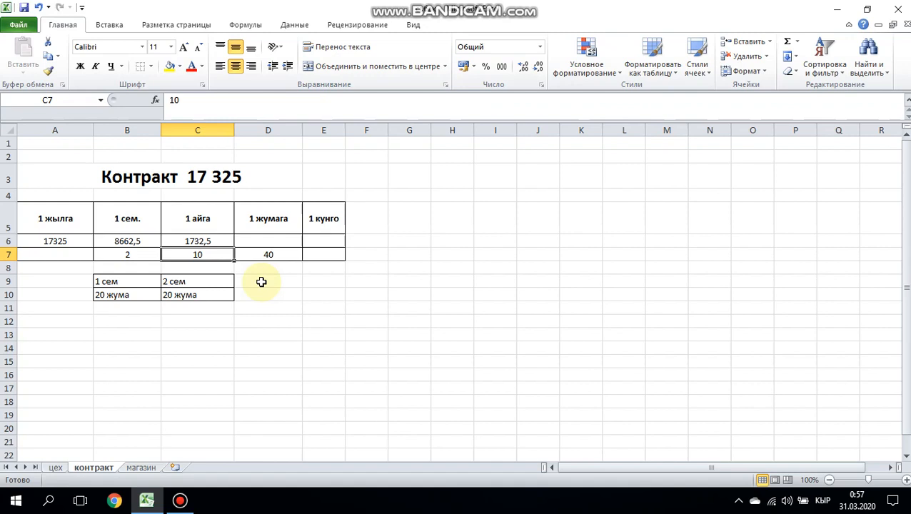
Check the weeks per semester in the small table, and calculate the weekly cost in D6 with =A6/D7
{"action": "left_click", "coordinate": [277, 240]}
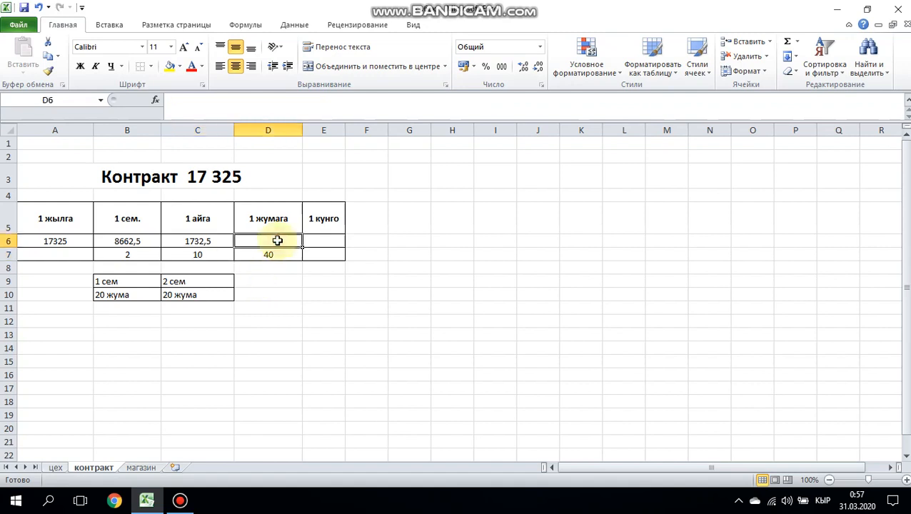
{"action": "left_click", "coordinate": [107, 296]}
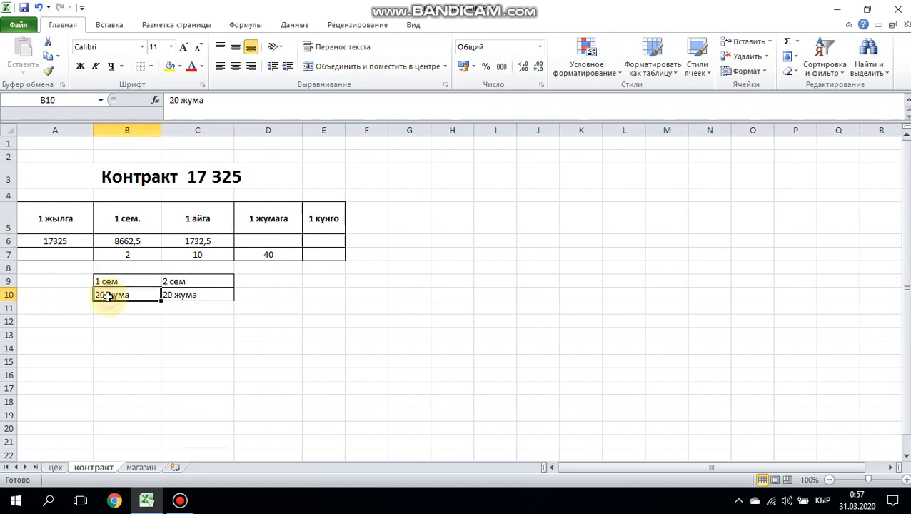
{"action": "left_click", "coordinate": [177, 280]}
{"action": "left_click", "coordinate": [179, 299]}
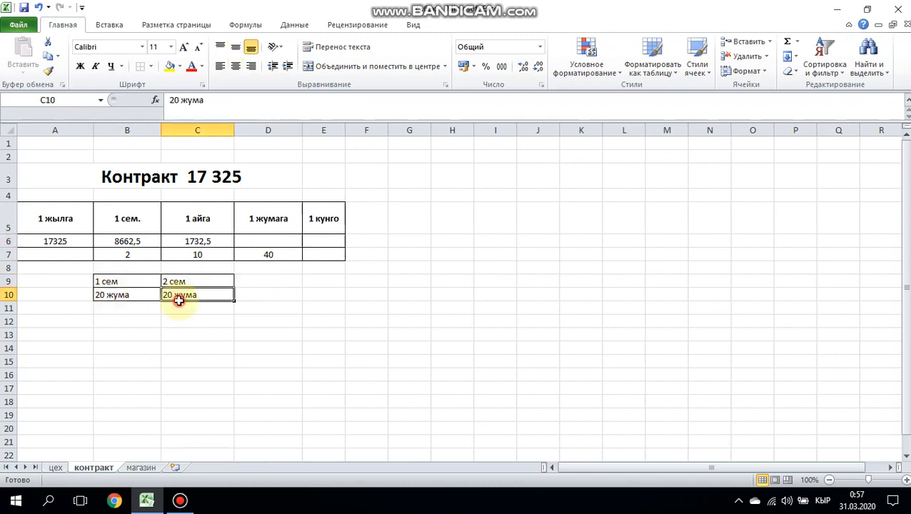
{"action": "left_click", "coordinate": [277, 255]}
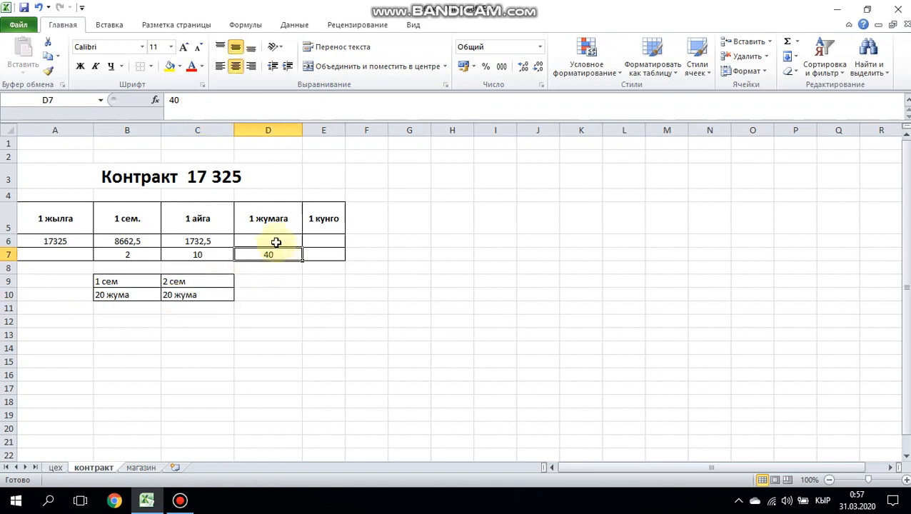
{"action": "left_click", "coordinate": [276, 241]}
{"action": "type", "text": "="}
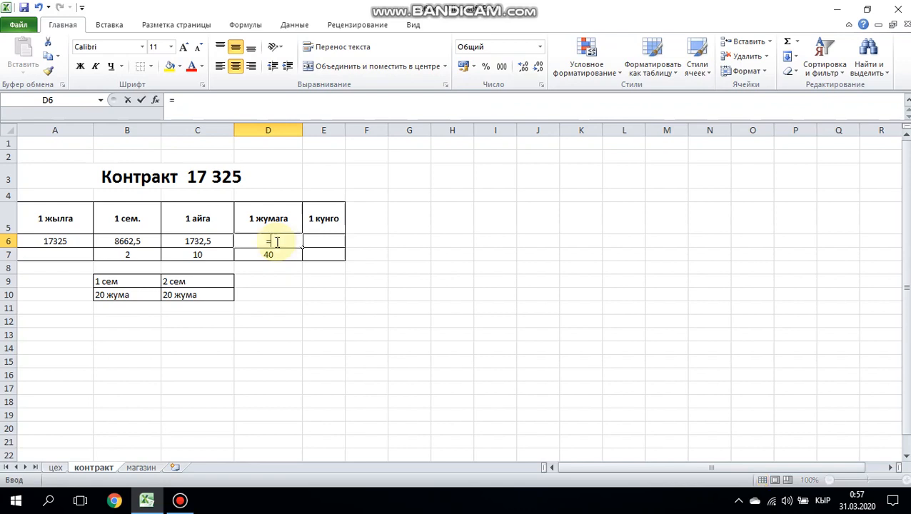
{"action": "left_click", "coordinate": [69, 239]}
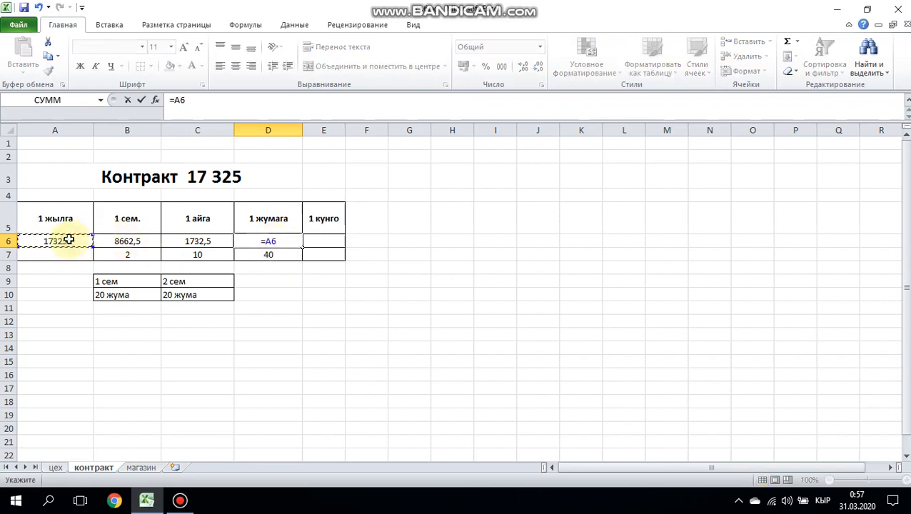
{"action": "type", "text": "/"}
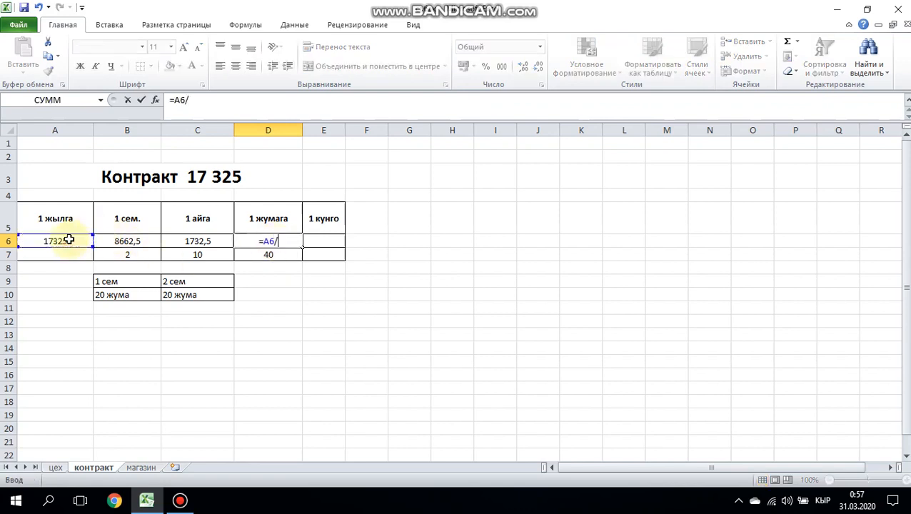
{"action": "left_click", "coordinate": [264, 256]}
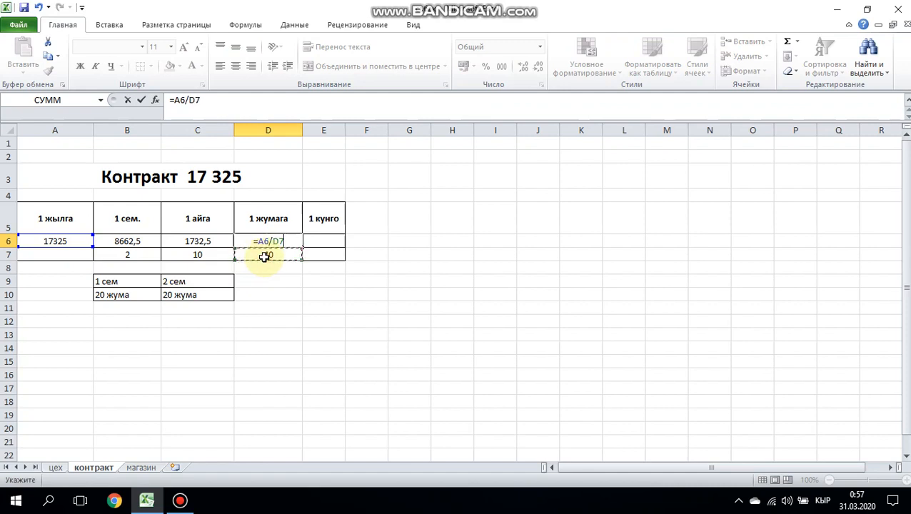
{"action": "key", "text": "Return"}
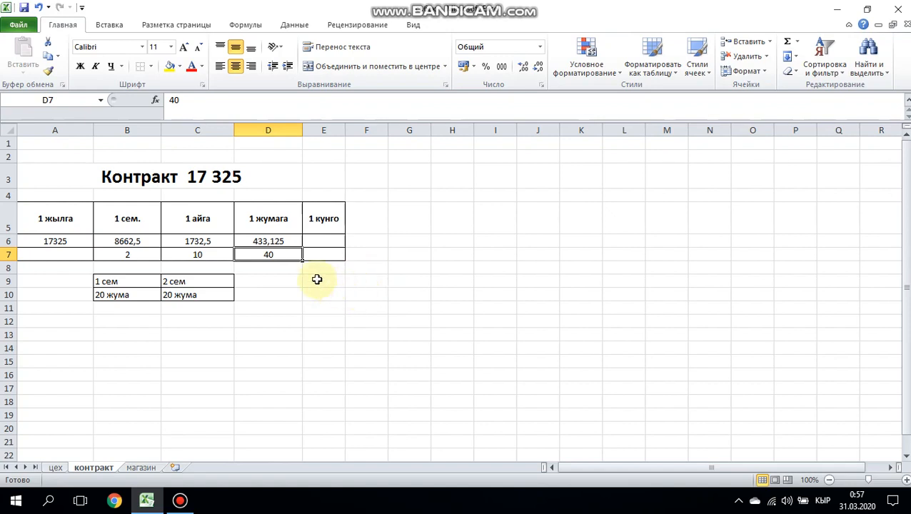
Calculate the number of study days in E7 under "1 кунго" with the formula =D7*5
{"action": "left_click", "coordinate": [311, 256]}
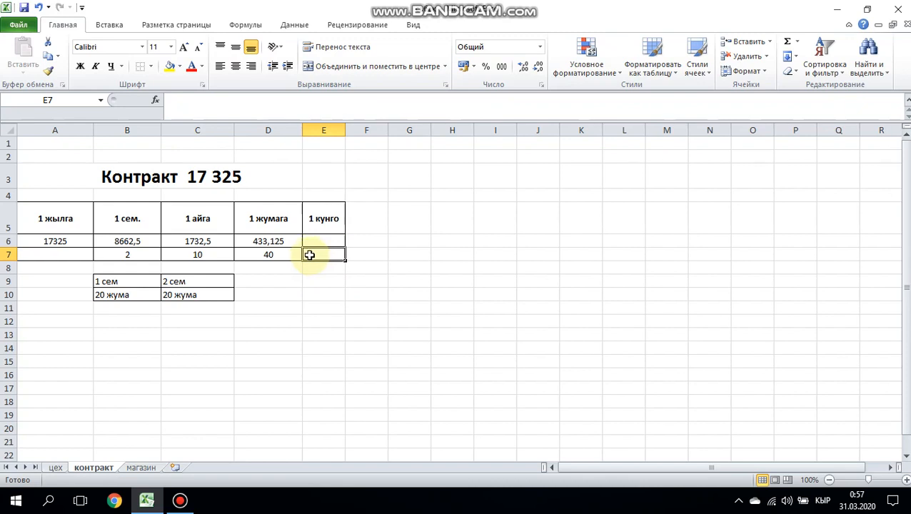
{"action": "type", "text": "="}
{"action": "left_click", "coordinate": [273, 253]}
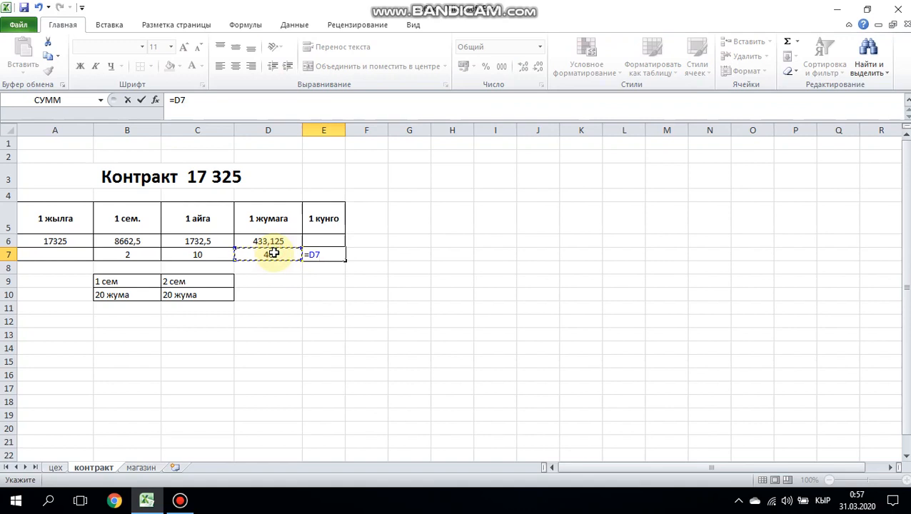
{"action": "type", "text": "*5"}
{"action": "key", "text": "Return"}
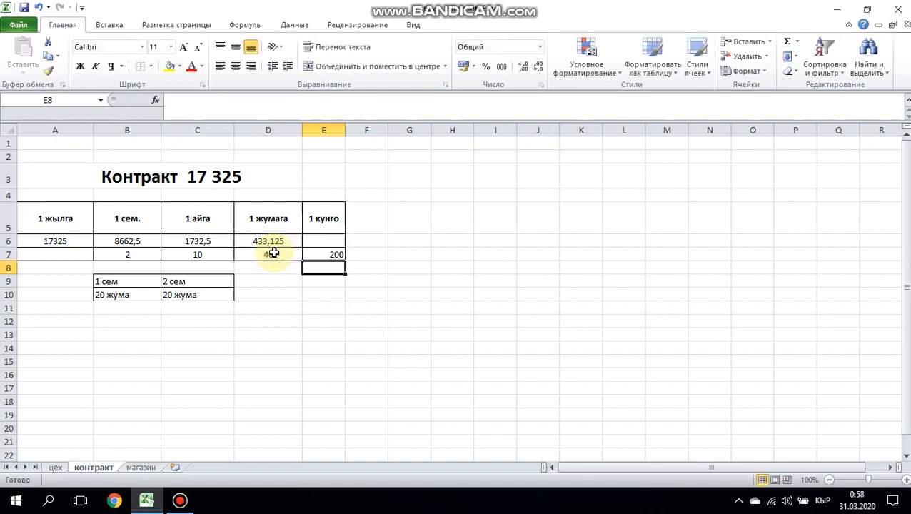
Calculate the daily cost in E6 by dividing the yearly contract by the day count with =A6/E7
{"action": "left_click", "coordinate": [327, 241]}
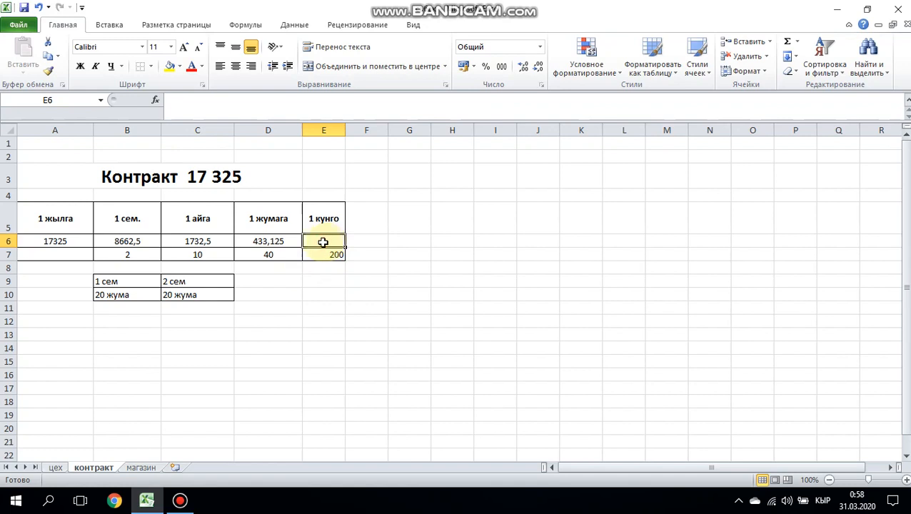
{"action": "type", "text": "="}
{"action": "left_click", "coordinate": [65, 241]}
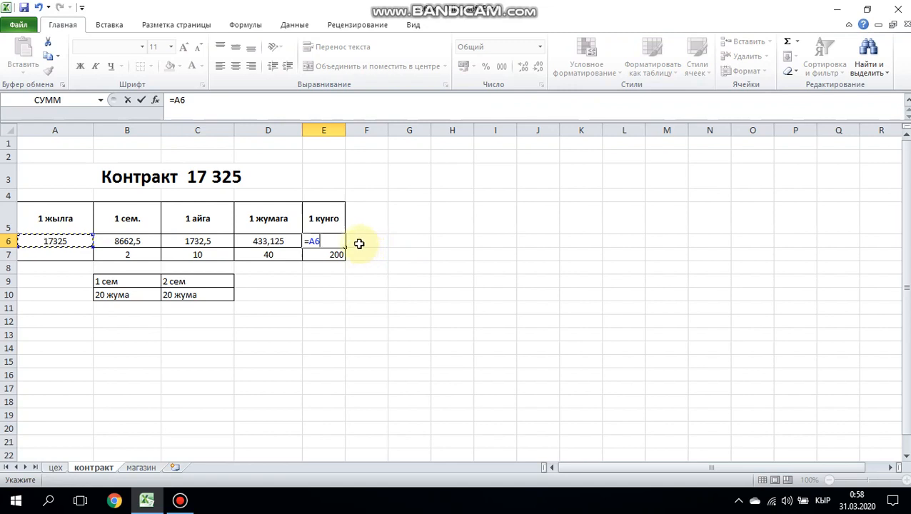
{"action": "type", "text": "/"}
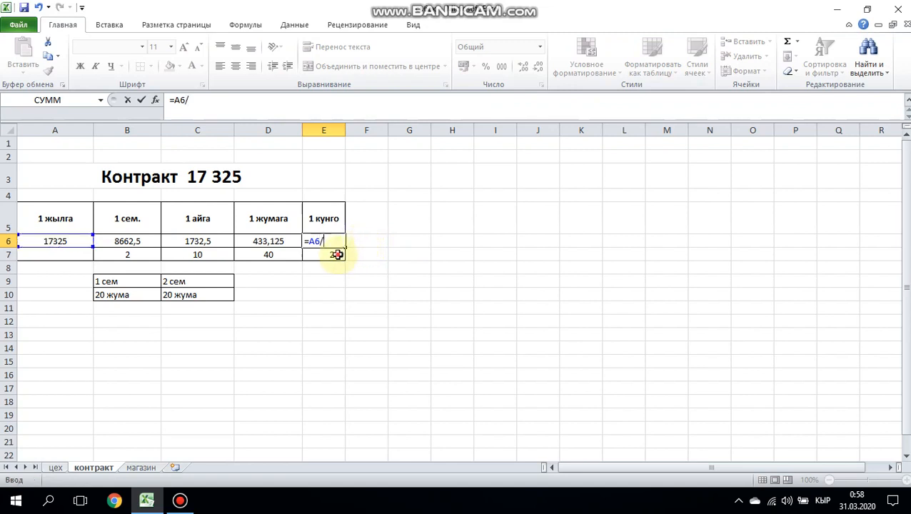
{"action": "left_click", "coordinate": [337, 255]}
{"action": "key", "text": "Return"}
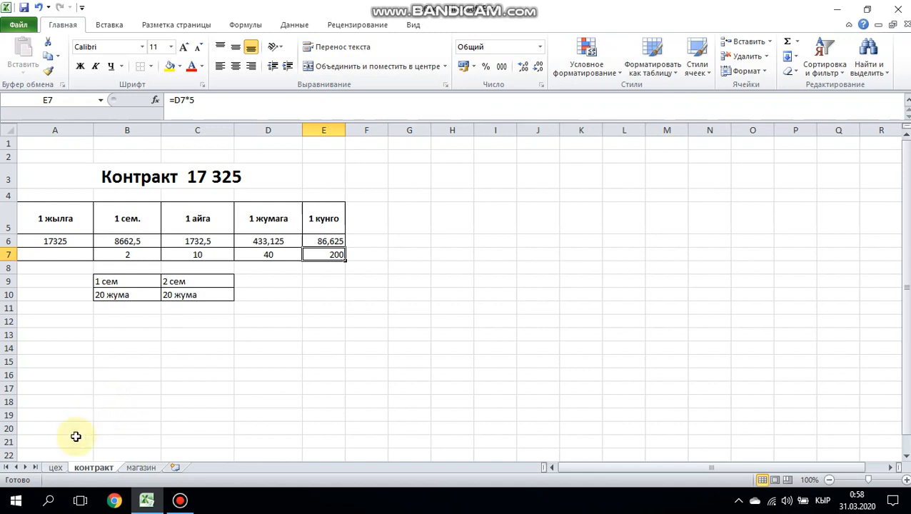
Switch to the цех sheet containing the workshop wage table
{"action": "left_click", "coordinate": [57, 467]}
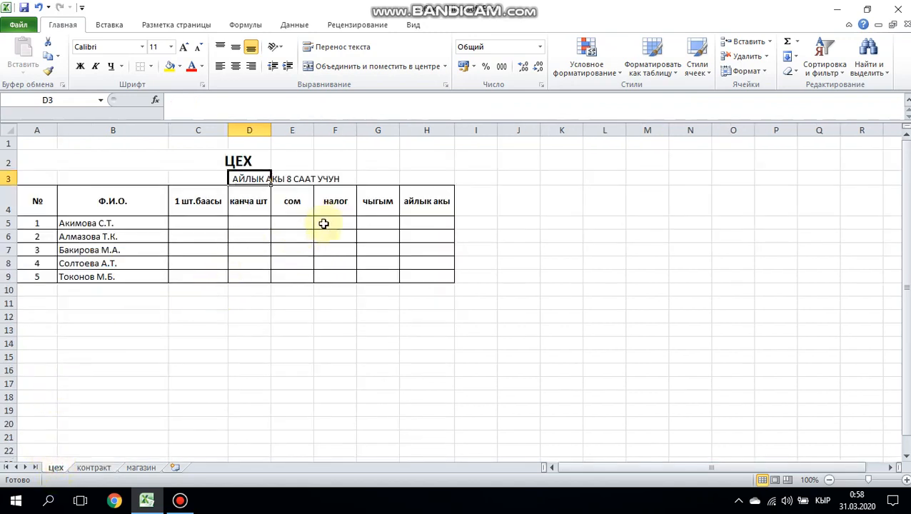
{"action": "left_click", "coordinate": [348, 263]}
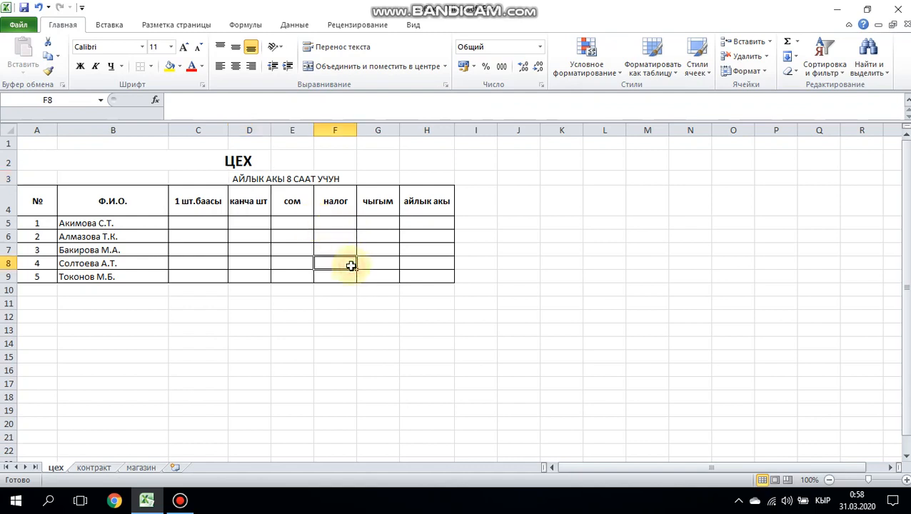
{"action": "left_click", "coordinate": [307, 314]}
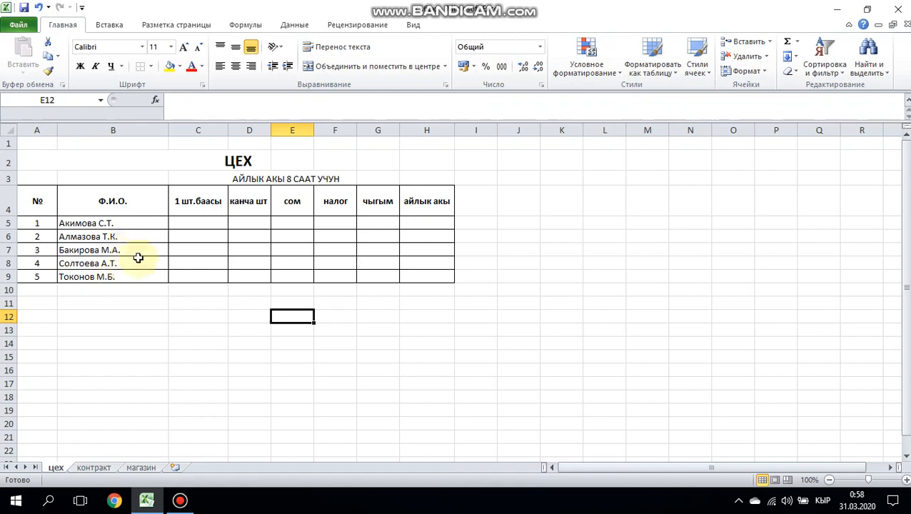
Enter a unit price of 10 for all five workers under "1 шт.баасы" in C5:C9
{"action": "left_click", "coordinate": [202, 224]}
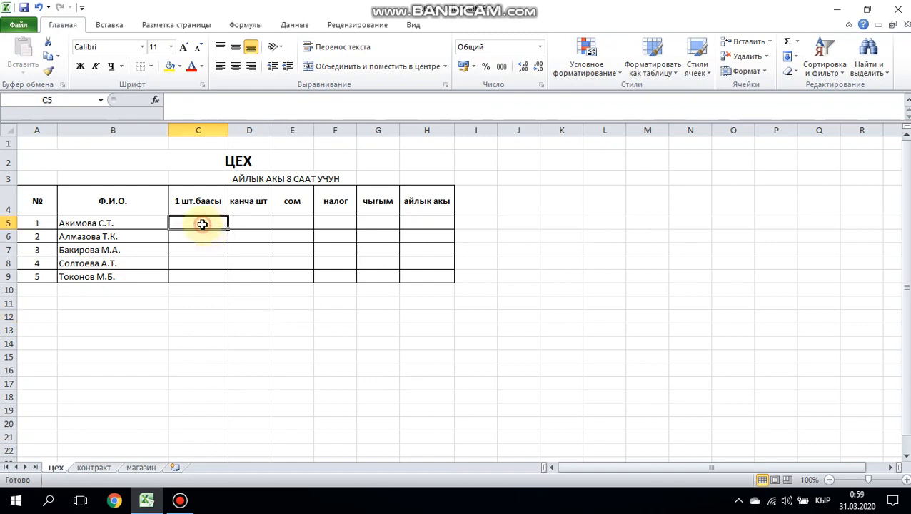
{"action": "type", "text": "10"}
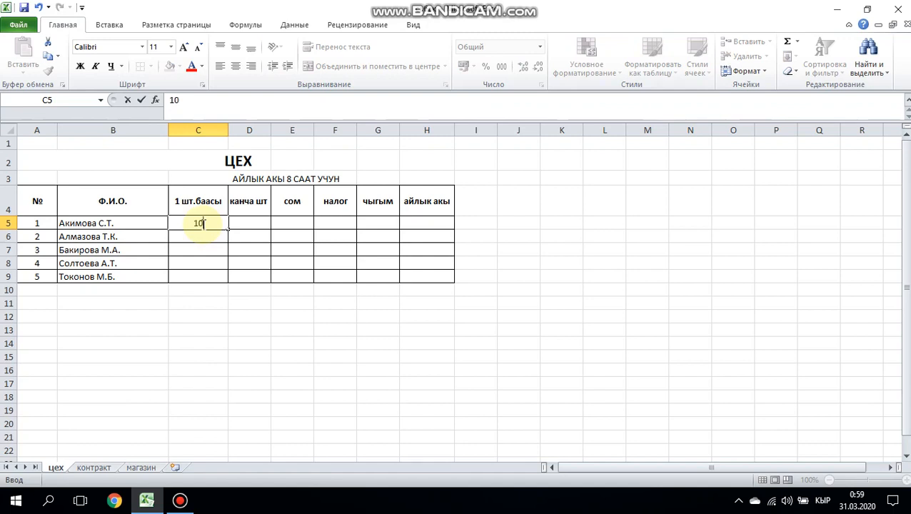
{"action": "key", "text": "Return"}
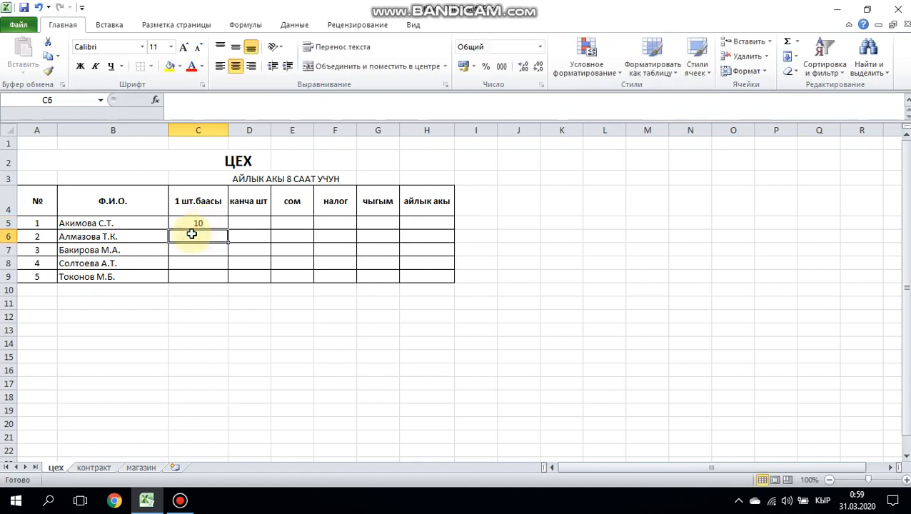
{"action": "type", "text": "10"}
{"action": "key", "text": "Return"}
{"action": "type", "text": "10"}
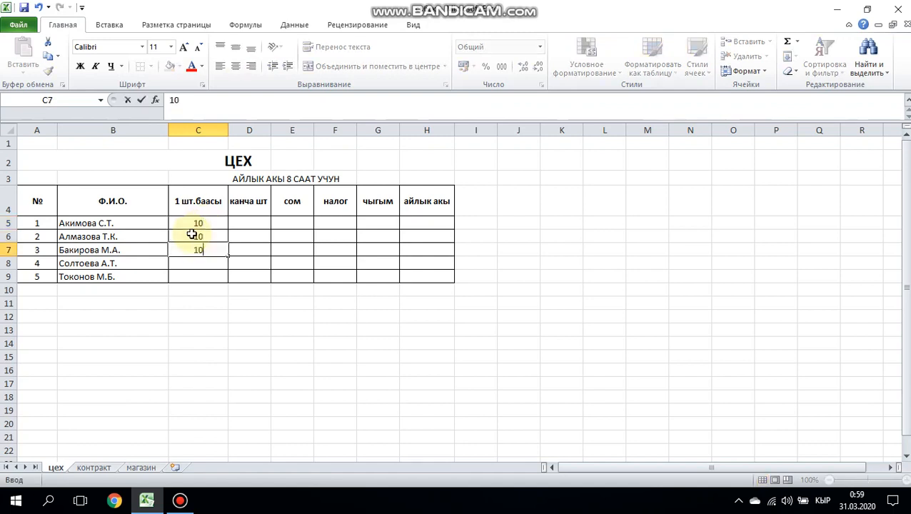
{"action": "key", "text": "Left"}
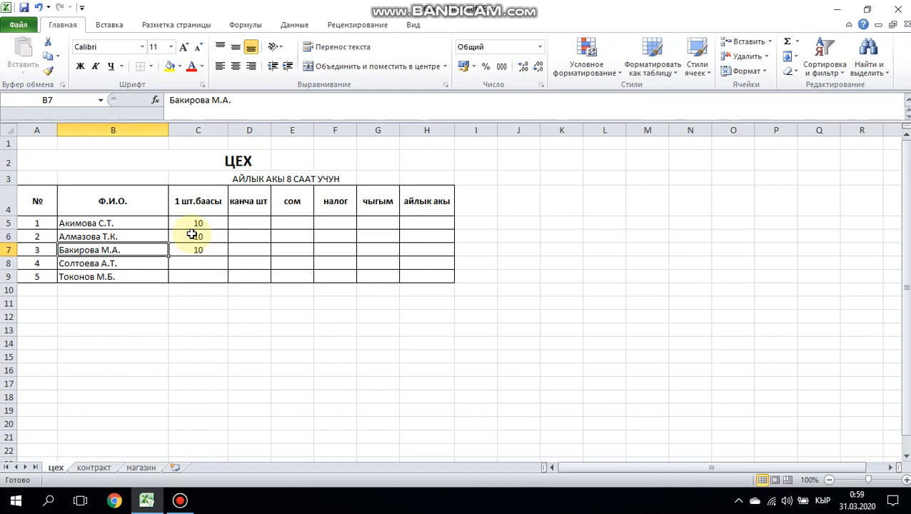
{"action": "left_click", "coordinate": [199, 264]}
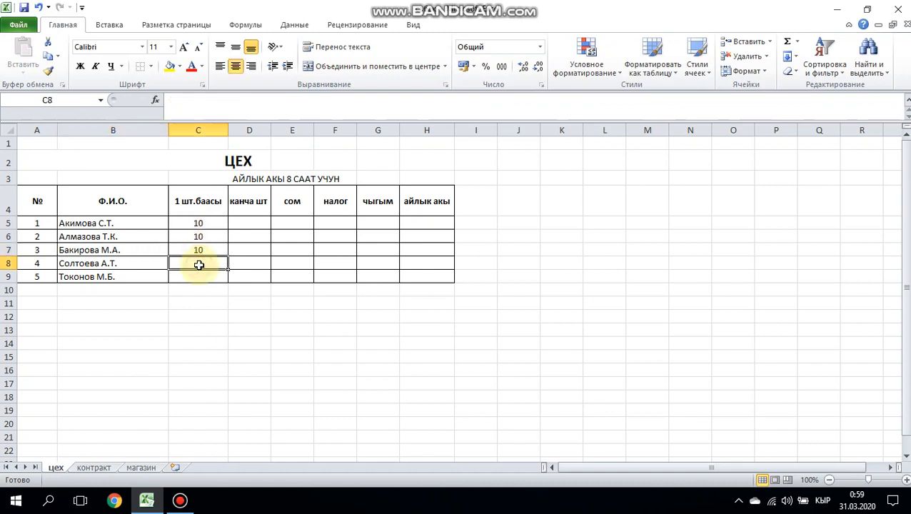
{"action": "type", "text": "10"}
{"action": "key", "text": "Return"}
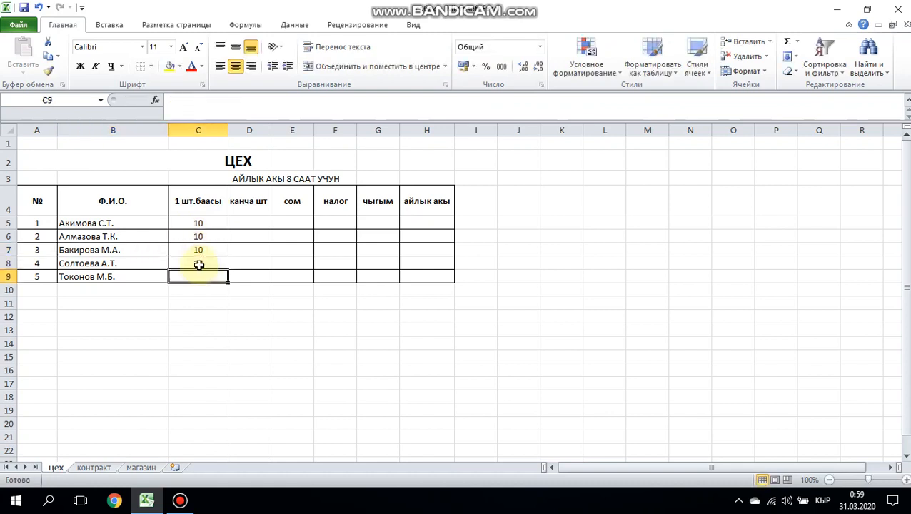
{"action": "type", "text": "10"}
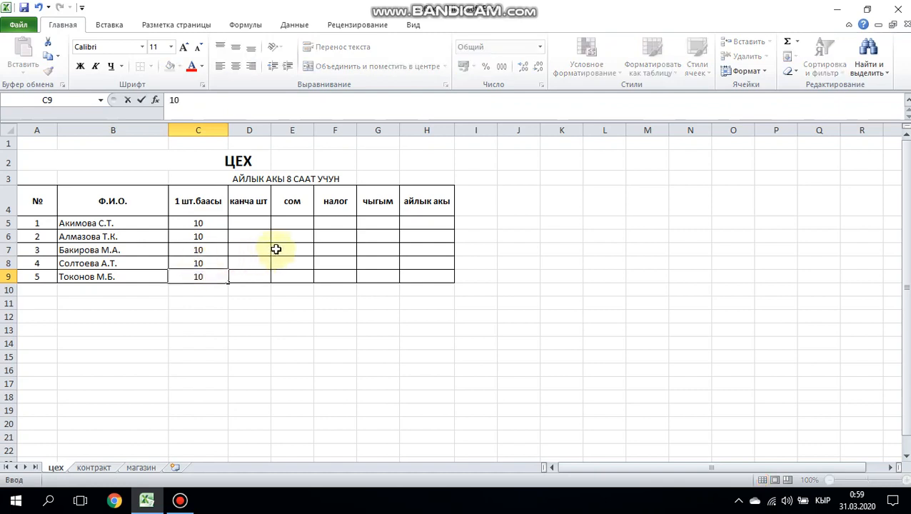
Fill in the piece counts under "канча шт" in D5:D9 with 21, 25, 27, 30 and 31
{"action": "left_click", "coordinate": [256, 223]}
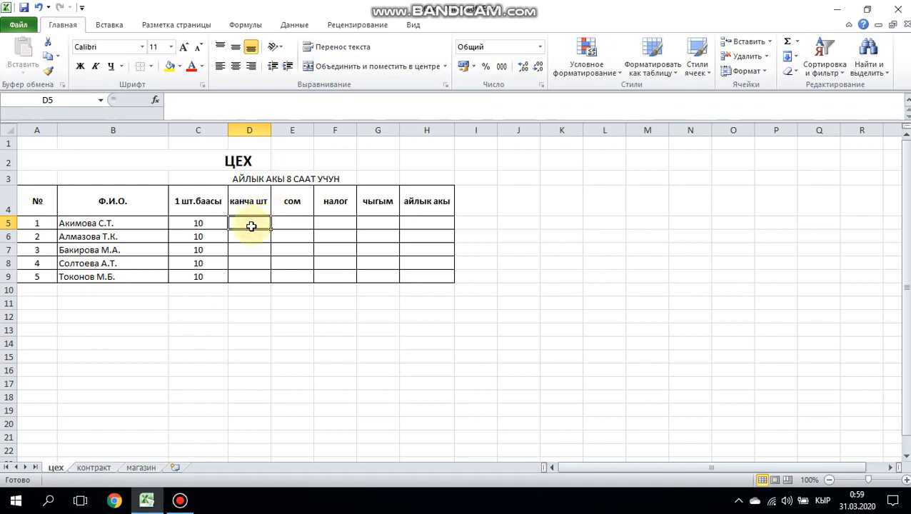
{"action": "type", "text": "21"}
{"action": "left_click", "coordinate": [251, 240]}
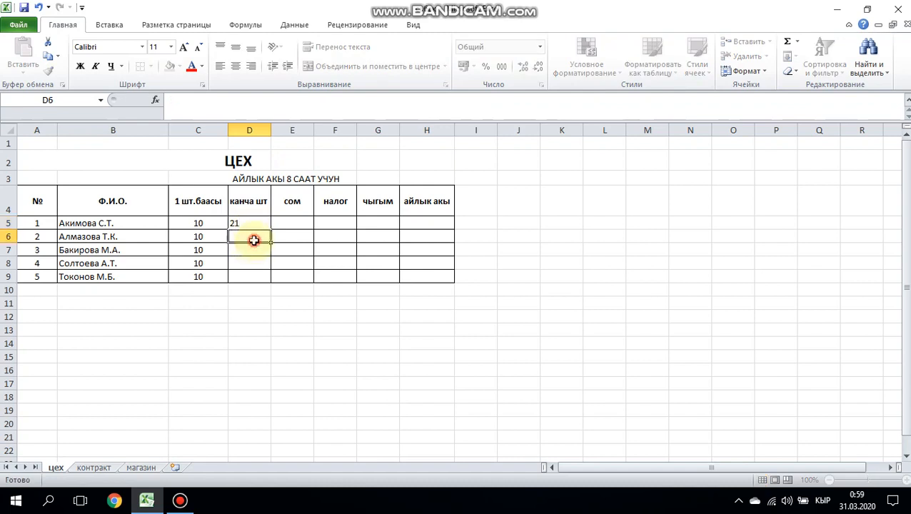
{"action": "type", "text": "25"}
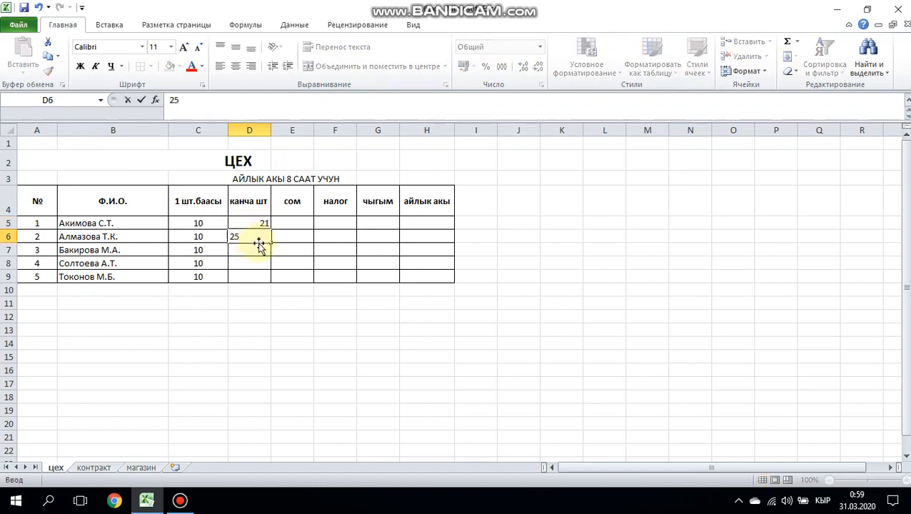
{"action": "left_click", "coordinate": [262, 251]}
{"action": "type", "text": "2"}
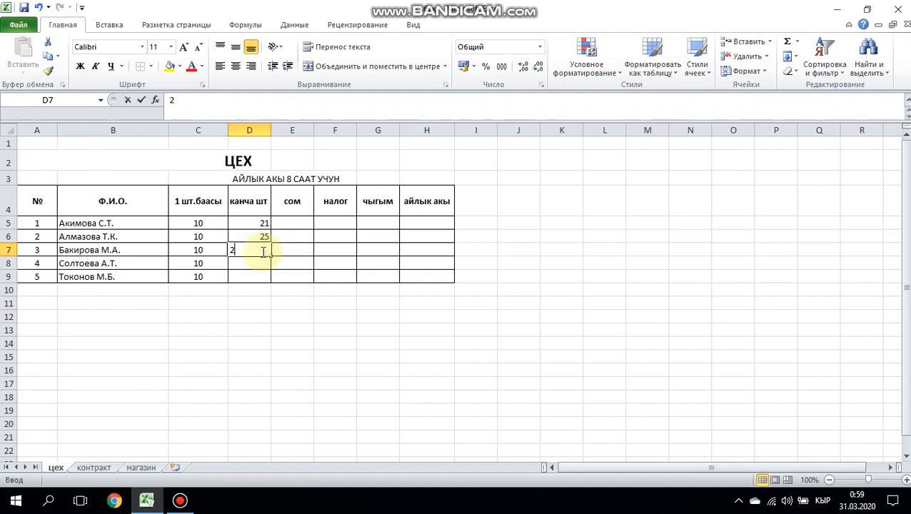
{"action": "type", "text": "7"}
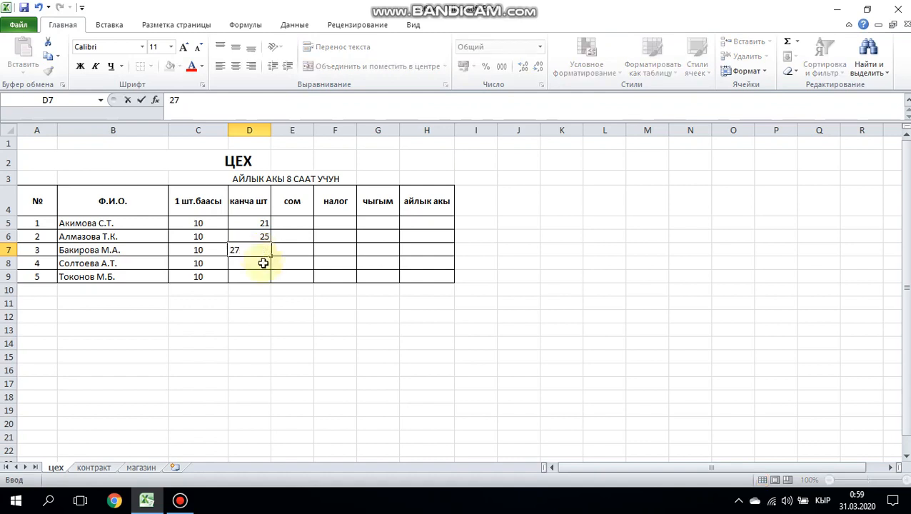
{"action": "left_click", "coordinate": [262, 264]}
{"action": "type", "text": "30"}
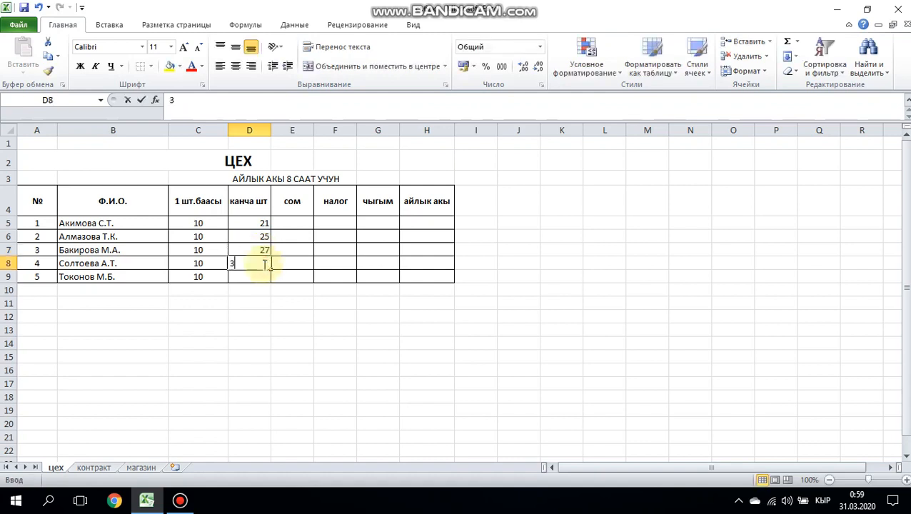
{"action": "left_click", "coordinate": [255, 281]}
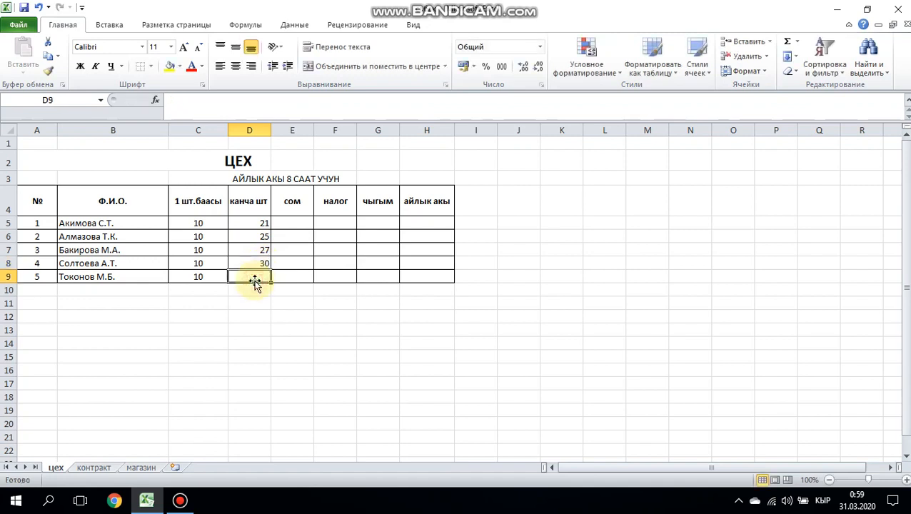
{"action": "type", "text": "31"}
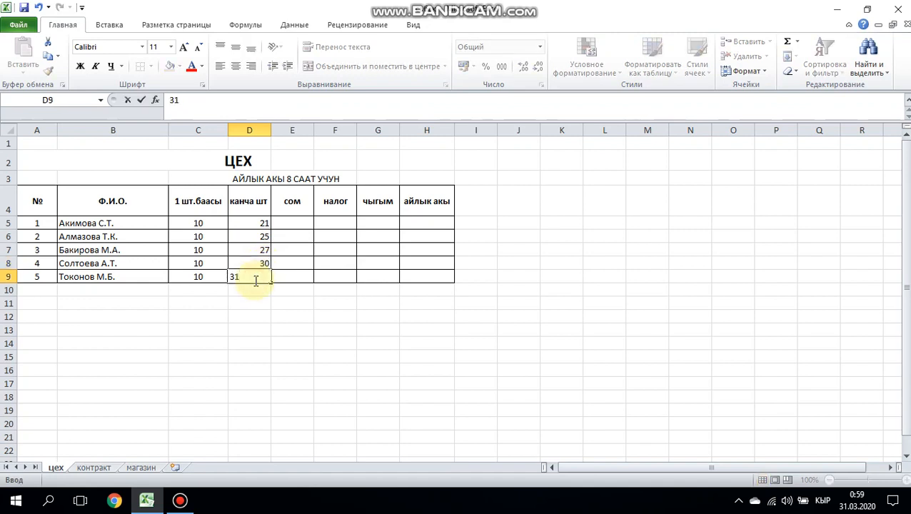
Calculate the first worker's earnings in E5 under "сом" with the formula =C5*D5
{"action": "left_click", "coordinate": [297, 221]}
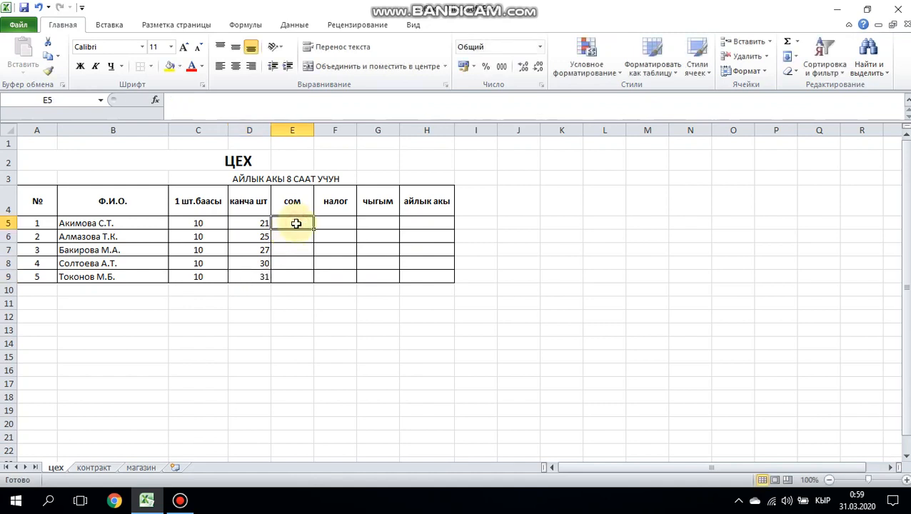
{"action": "type", "text": "="}
{"action": "left_click", "coordinate": [203, 223]}
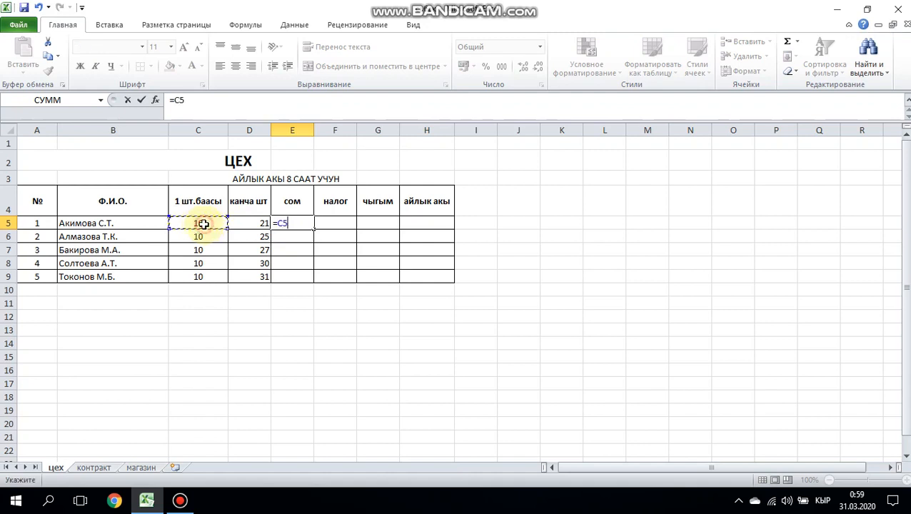
{"action": "type", "text": "*"}
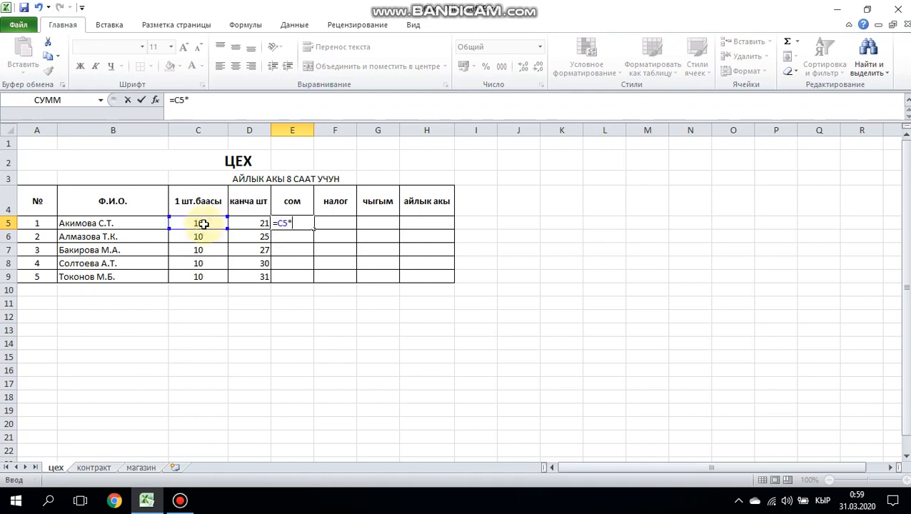
{"action": "left_click", "coordinate": [248, 223]}
{"action": "key", "text": "Return"}
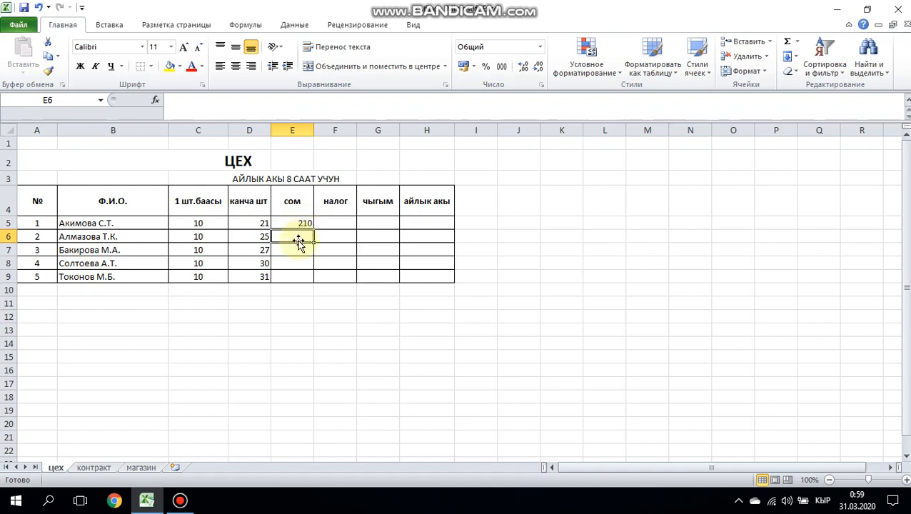
Calculate the second worker's earnings in E6 by multiplying unit price by piece count with =C6*D6
{"action": "type", "text": "="}
{"action": "left_click", "coordinate": [203, 235]}
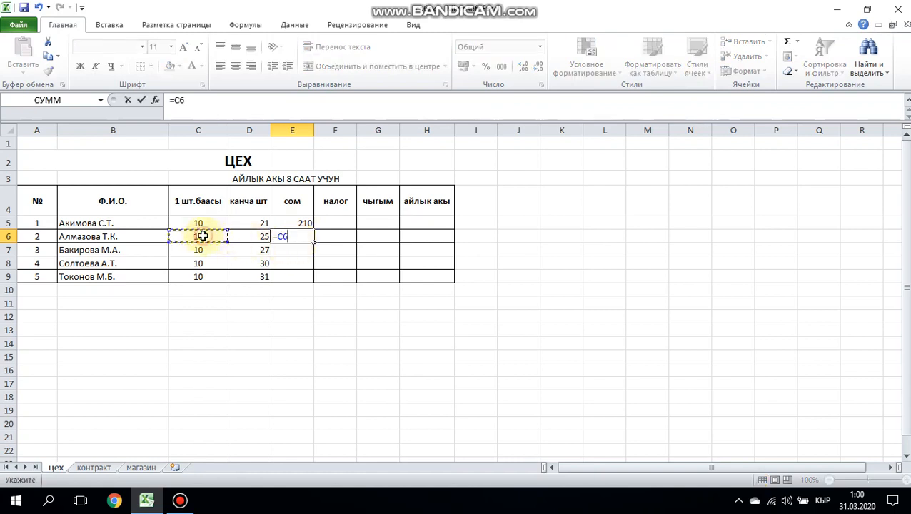
{"action": "type", "text": "*"}
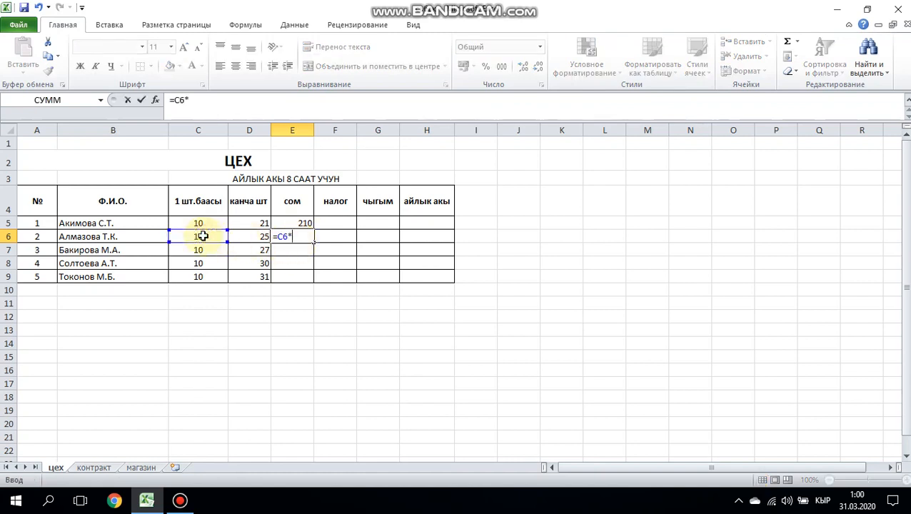
{"action": "left_click", "coordinate": [261, 237]}
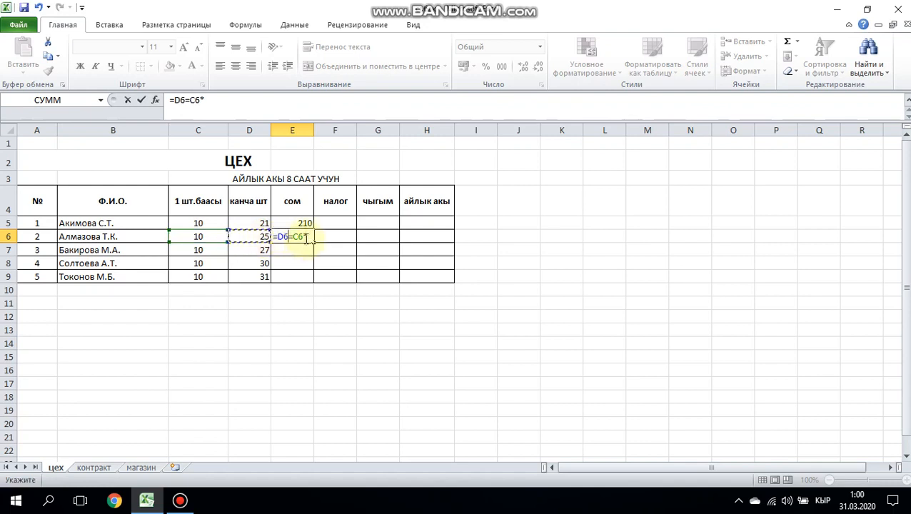
{"action": "left_click", "coordinate": [304, 238]}
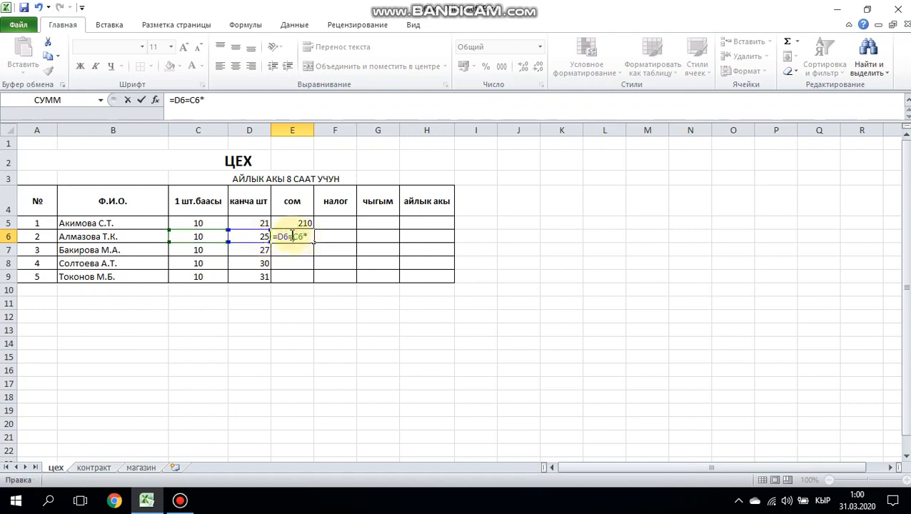
{"action": "key", "text": "BackSpace"}
{"action": "key", "text": "BackSpace"}
{"action": "key", "text": "BackSpace"}
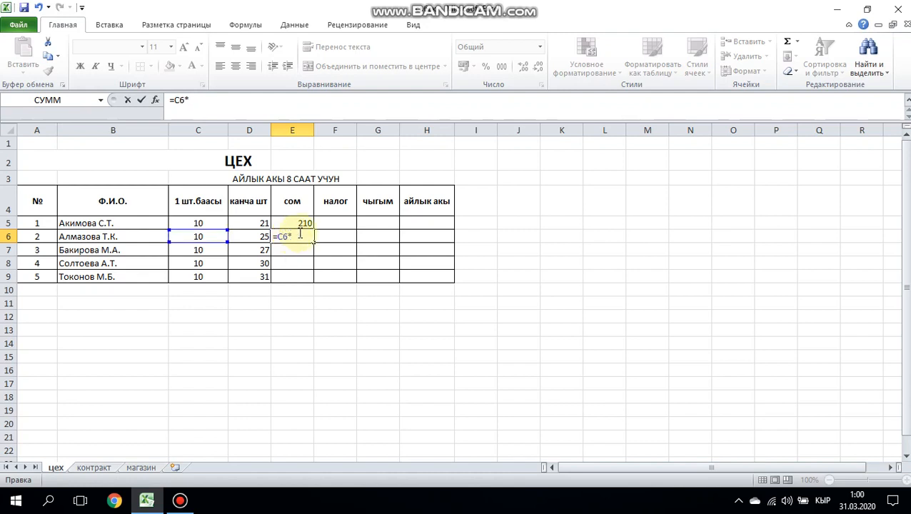
{"action": "left_click", "coordinate": [257, 237]}
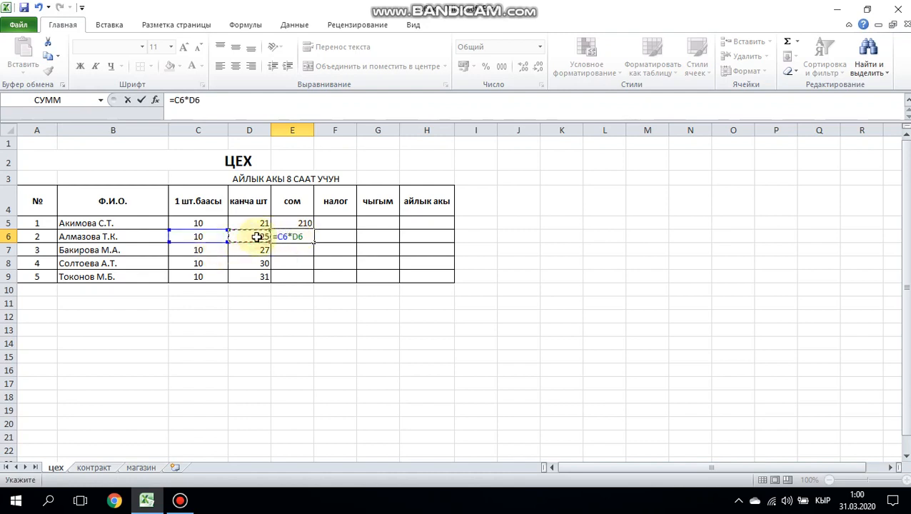
{"action": "key", "text": "Return"}
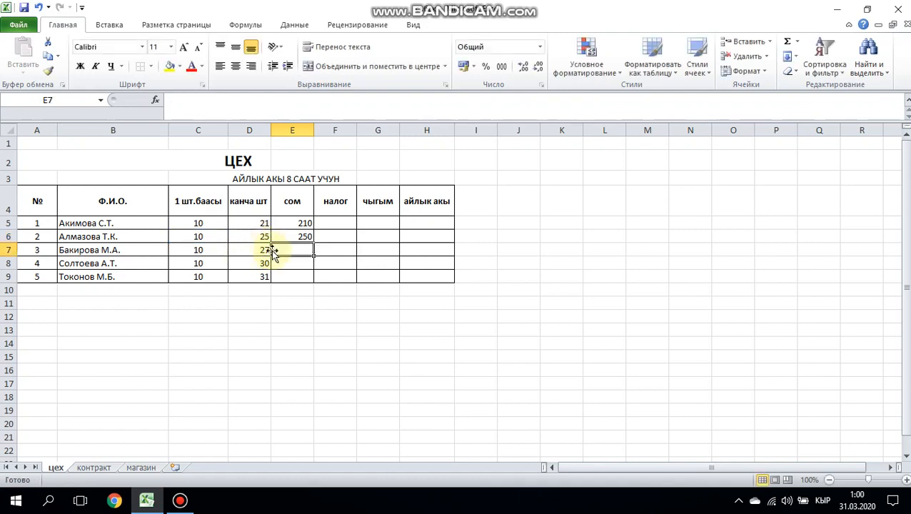
Calculate the third worker's "сом" amount in E7 with the formula =C7*D7
{"action": "type", "text": "="}
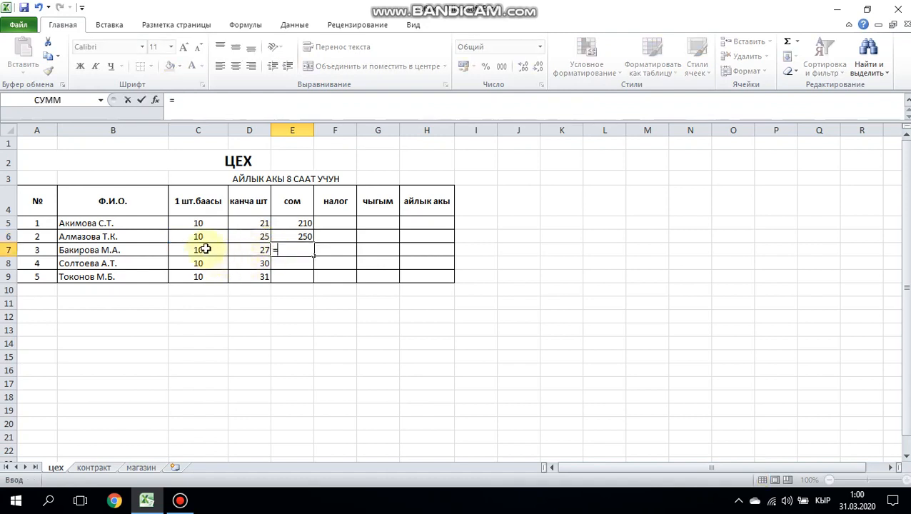
{"action": "left_click", "coordinate": [206, 248]}
{"action": "type", "text": "*"}
{"action": "left_click", "coordinate": [250, 250]}
{"action": "key", "text": "Return"}
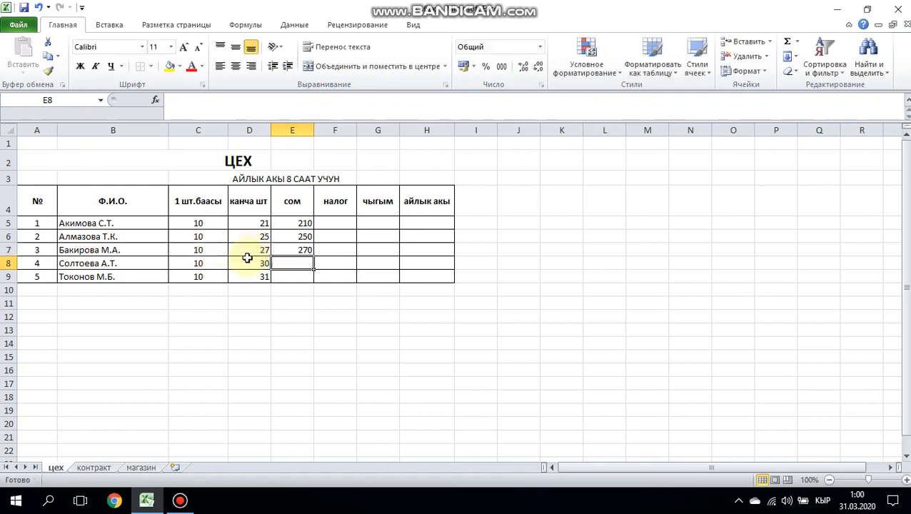
Calculate the fourth worker's "сом" amount in E8 with the formula =C8*D8
{"action": "type", "text": "="}
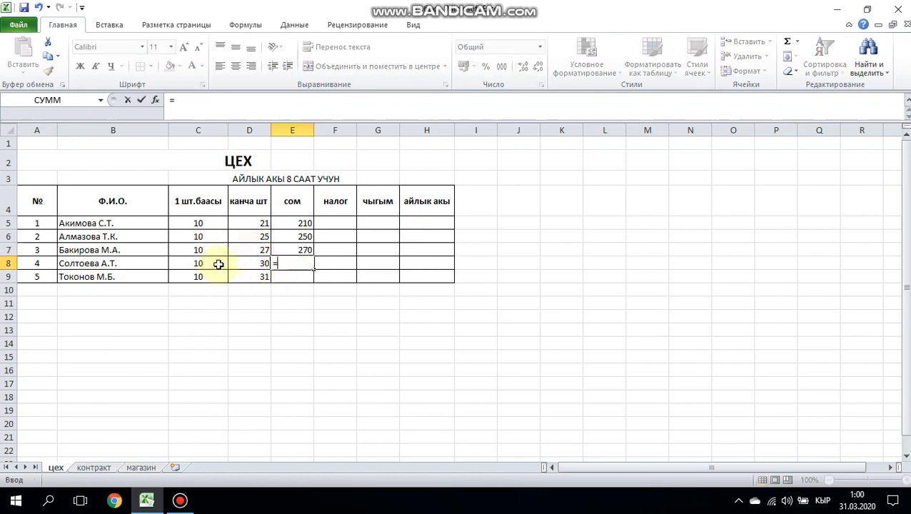
{"action": "left_click", "coordinate": [219, 264]}
{"action": "type", "text": "*"}
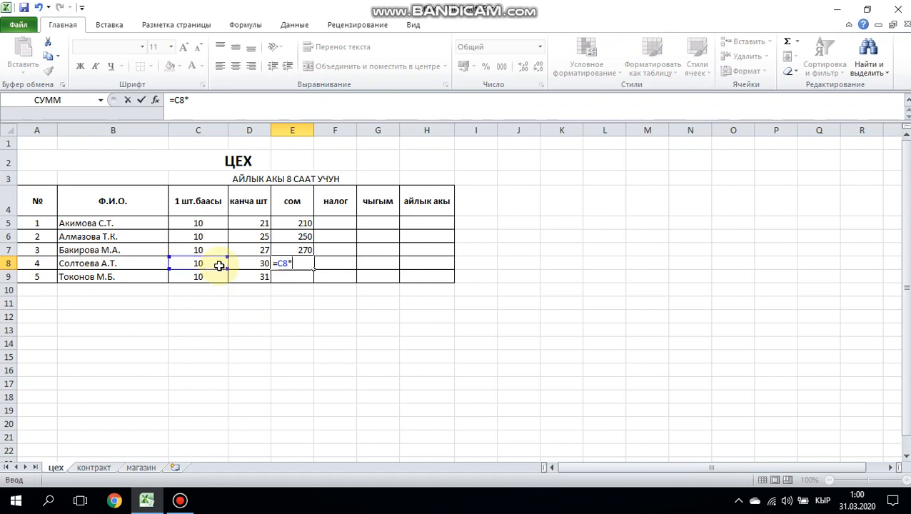
{"action": "left_click", "coordinate": [254, 263]}
{"action": "key", "text": "Return"}
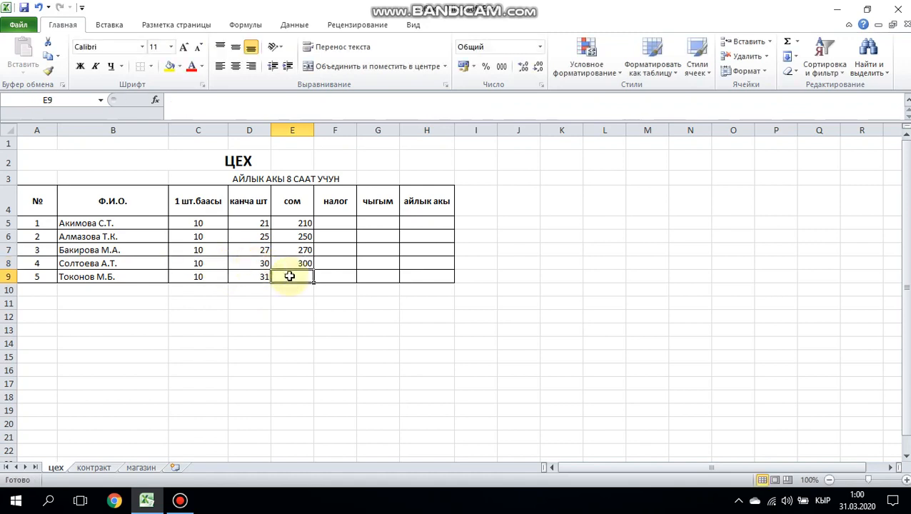
Calculate the fifth worker's earnings in E9 under "сом" with the formula =C9*D9
{"action": "type", "text": "="}
{"action": "left_click", "coordinate": [210, 279]}
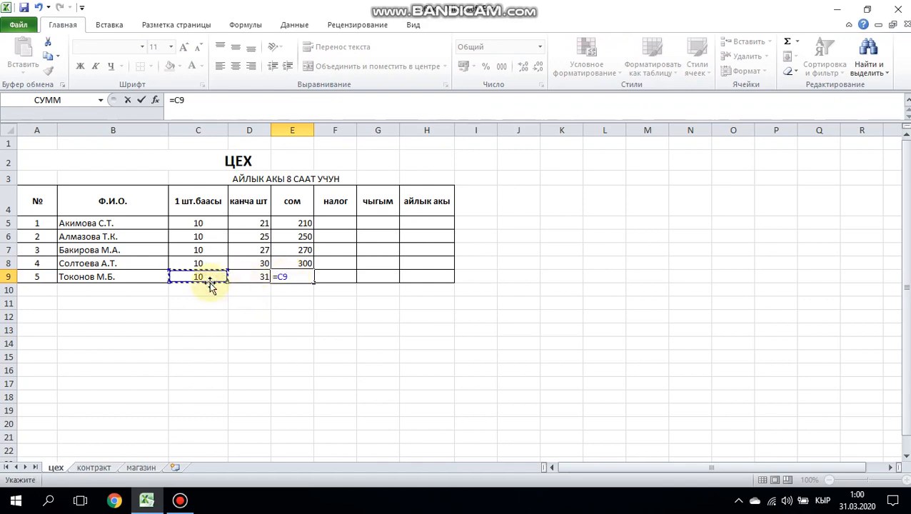
{"action": "type", "text": "*"}
{"action": "left_click", "coordinate": [249, 276]}
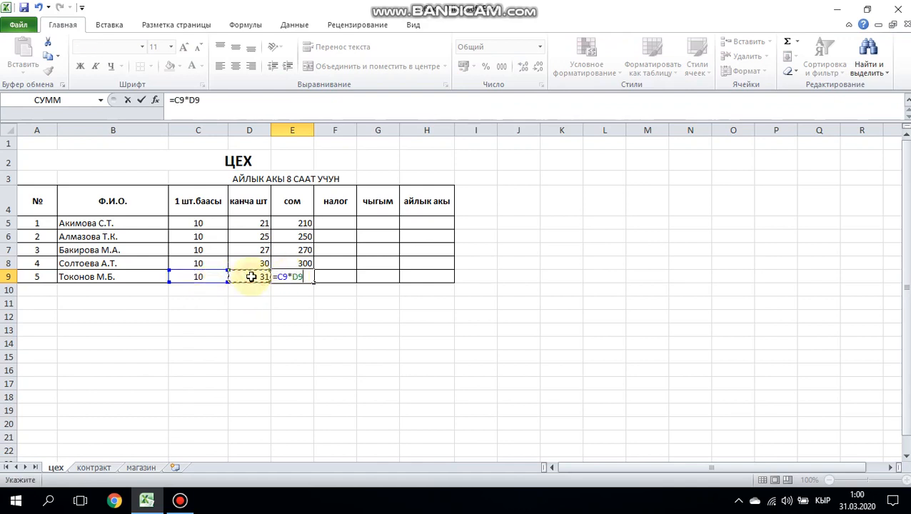
{"action": "key", "text": "Return"}
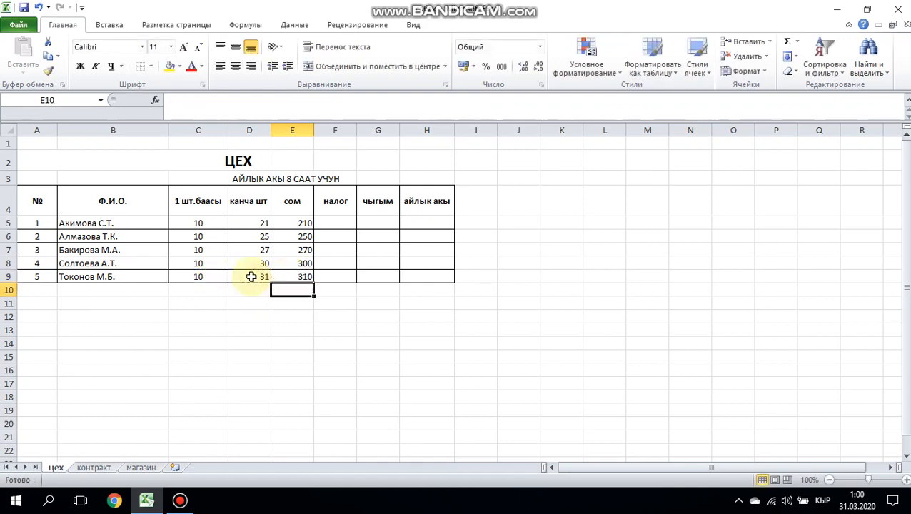
Enter a 5% tax rate in percent format for the first two workers in F5 and F6 under "налог"
{"action": "left_click", "coordinate": [330, 227]}
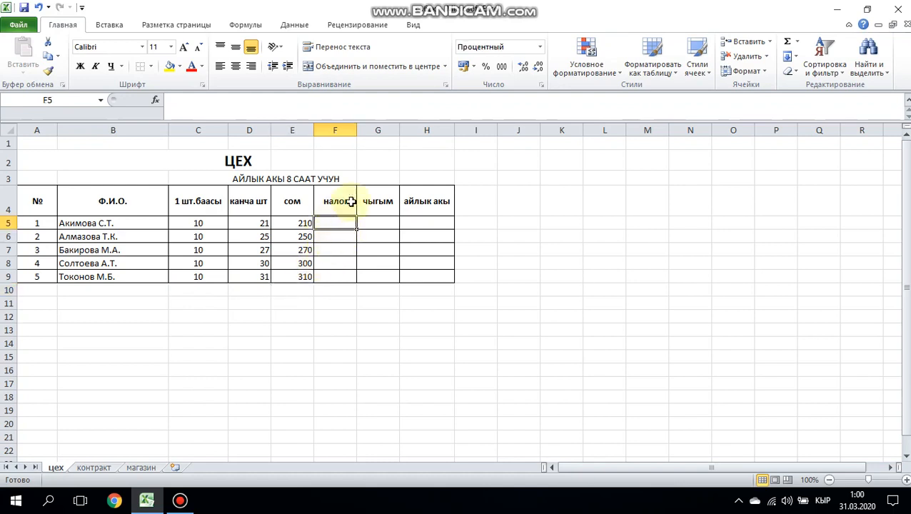
{"action": "left_click", "coordinate": [487, 69]}
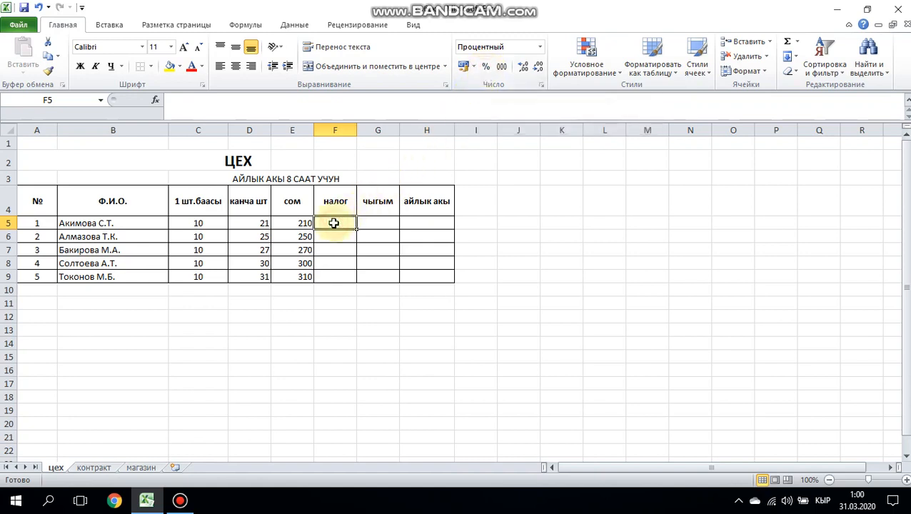
{"action": "type", "text": "5"}
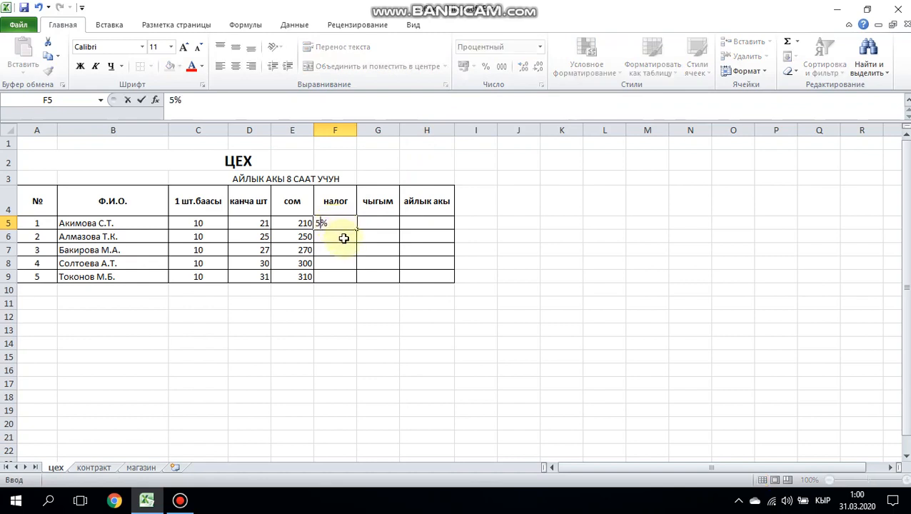
{"action": "key", "text": "Return"}
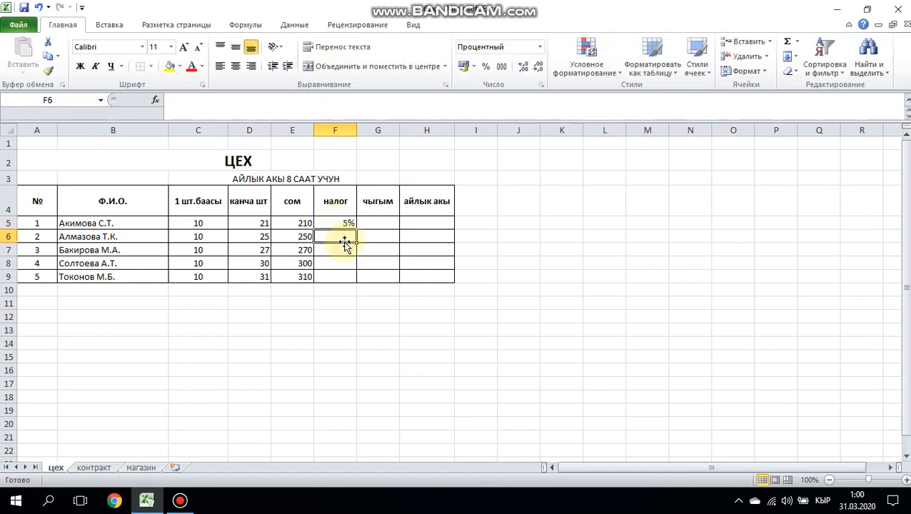
{"action": "left_click", "coordinate": [489, 68]}
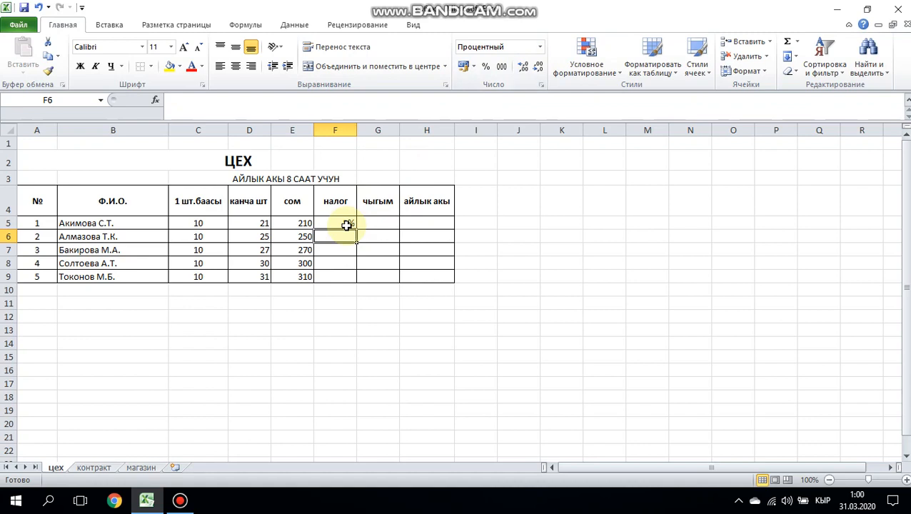
{"action": "type", "text": "5"}
Fill the "налог" cells F7, F8 and F9 of the remaining three workers with 5% in percent format
{"action": "left_click", "coordinate": [339, 254]}
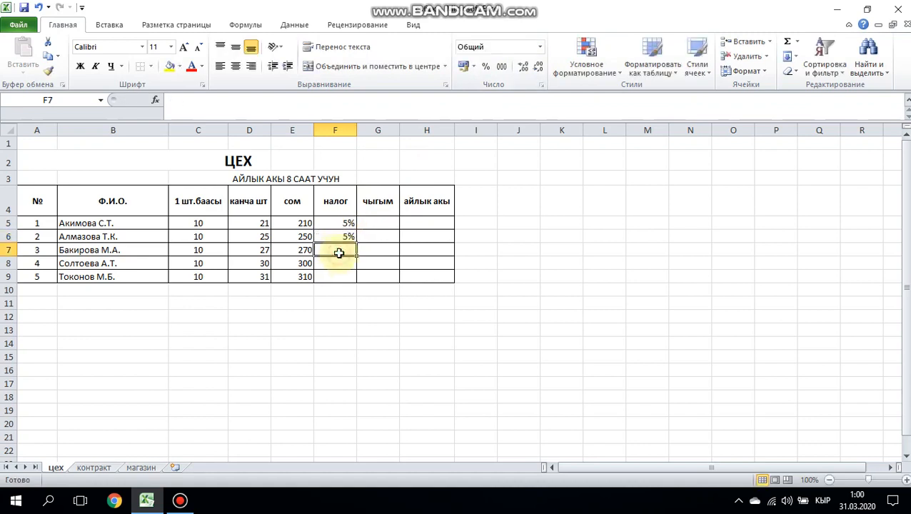
{"action": "left_click", "coordinate": [488, 68]}
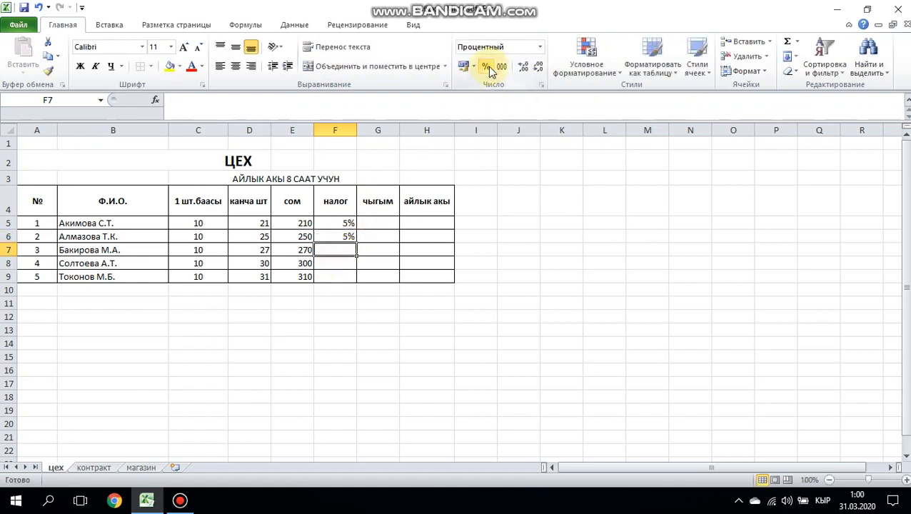
{"action": "type", "text": "5"}
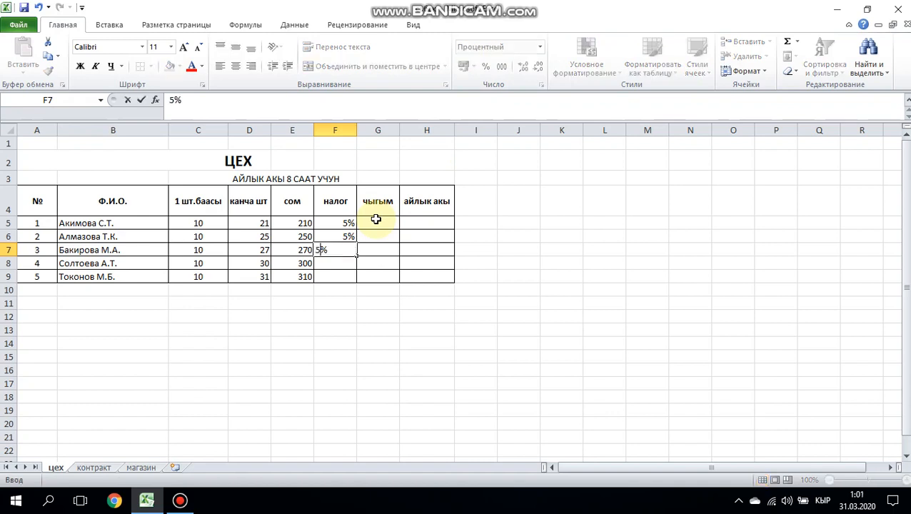
{"action": "left_click", "coordinate": [349, 263]}
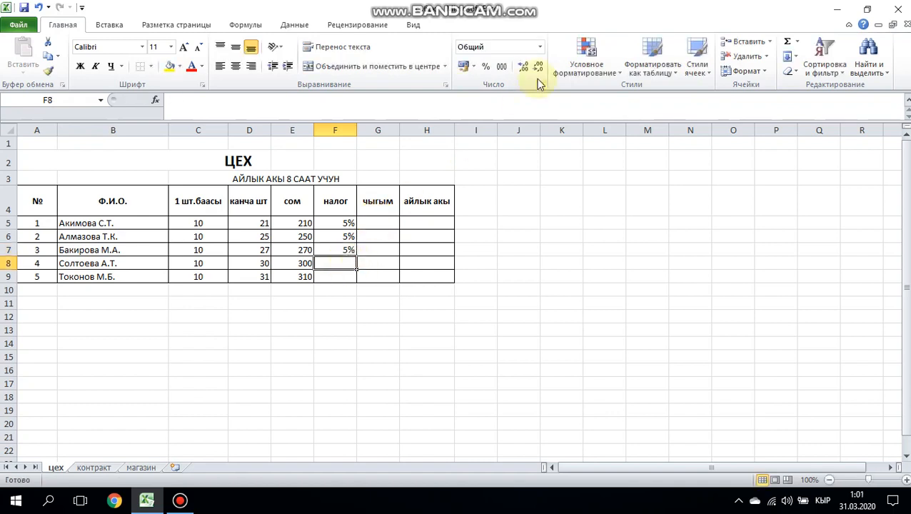
{"action": "left_click", "coordinate": [486, 68]}
{"action": "type", "text": "5"}
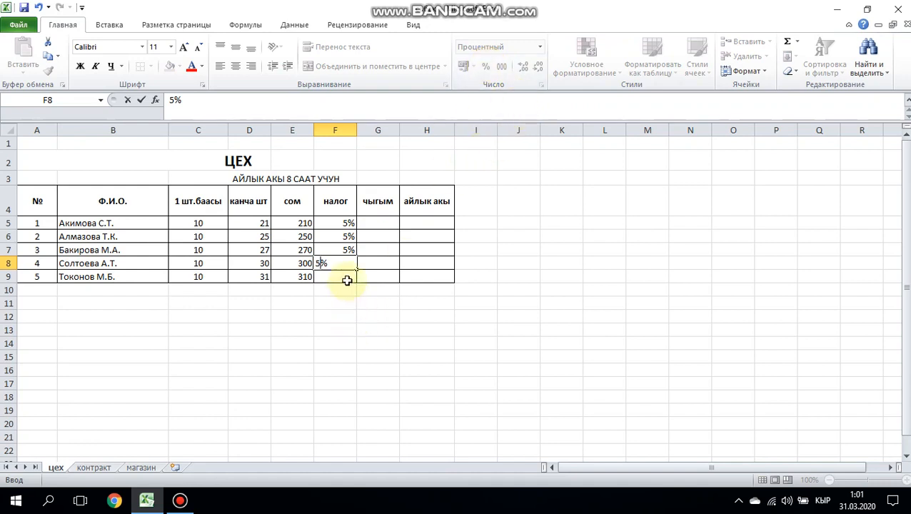
{"action": "left_click", "coordinate": [348, 277]}
{"action": "left_click", "coordinate": [488, 69]}
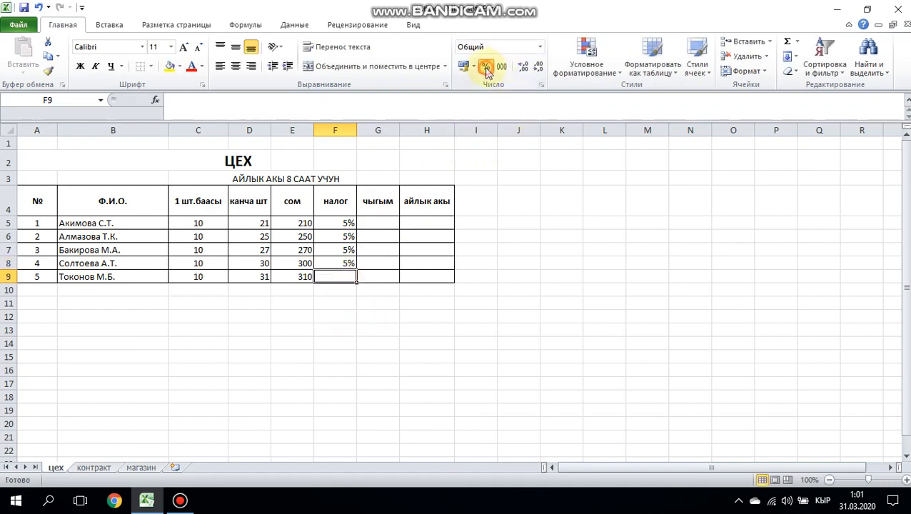
{"action": "type", "text": "5"}
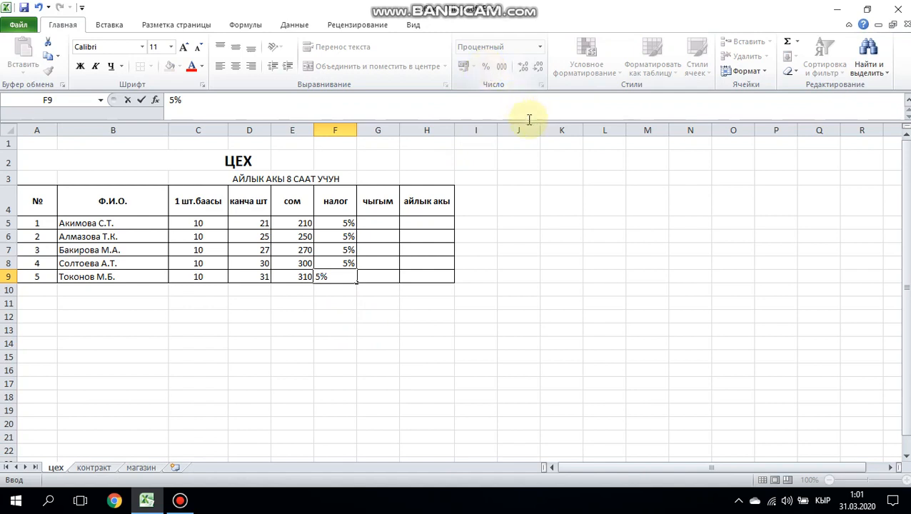
Calculate the first worker's deduction in G5 under "чыгым" with the formula =E5*F5
{"action": "left_click", "coordinate": [376, 223]}
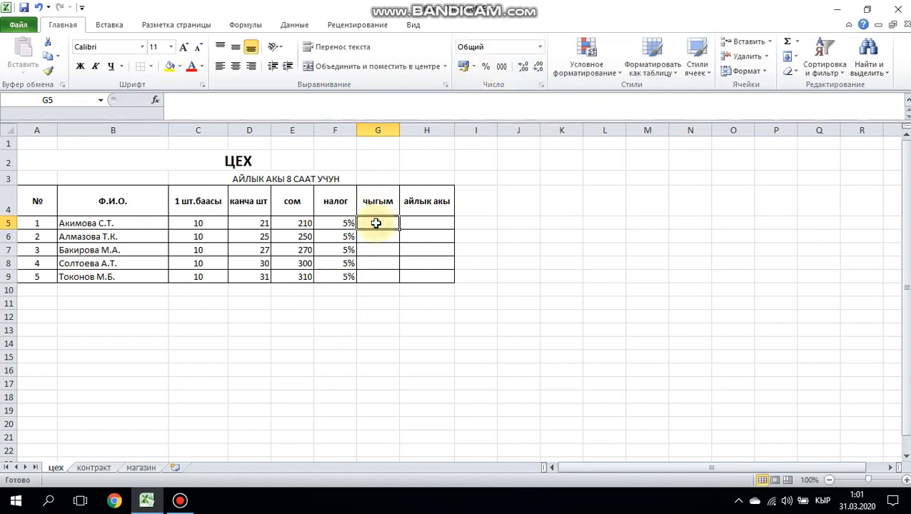
{"action": "type", "text": "="}
{"action": "left_click", "coordinate": [303, 225]}
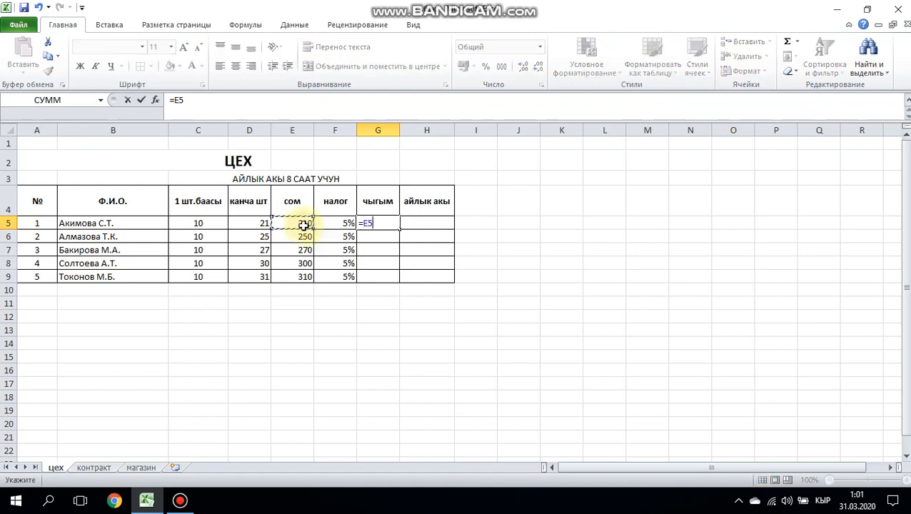
{"action": "type", "text": "*"}
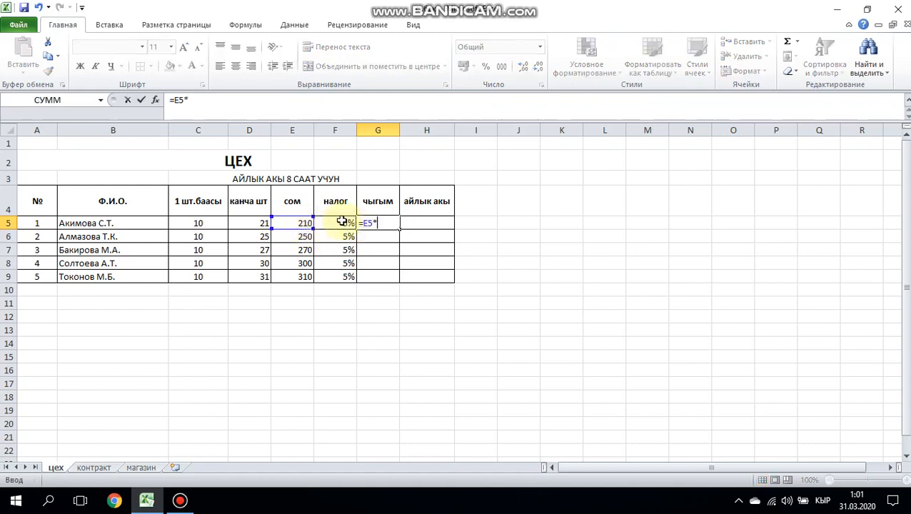
{"action": "left_click", "coordinate": [341, 222]}
{"action": "key", "text": "Return"}
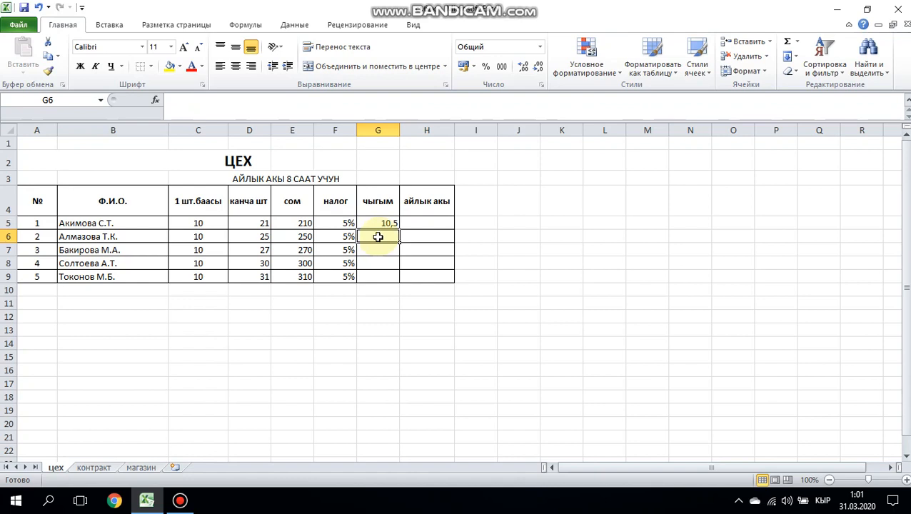
Calculate the second worker's "чыгым" amount in G6 by multiplying earnings by tax rate with =E6*F6
{"action": "type", "text": "="}
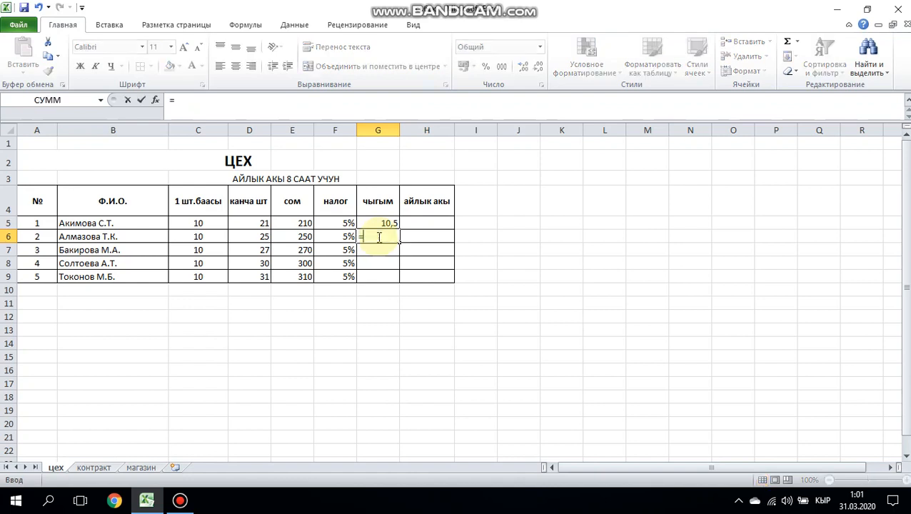
{"action": "left_click", "coordinate": [302, 238]}
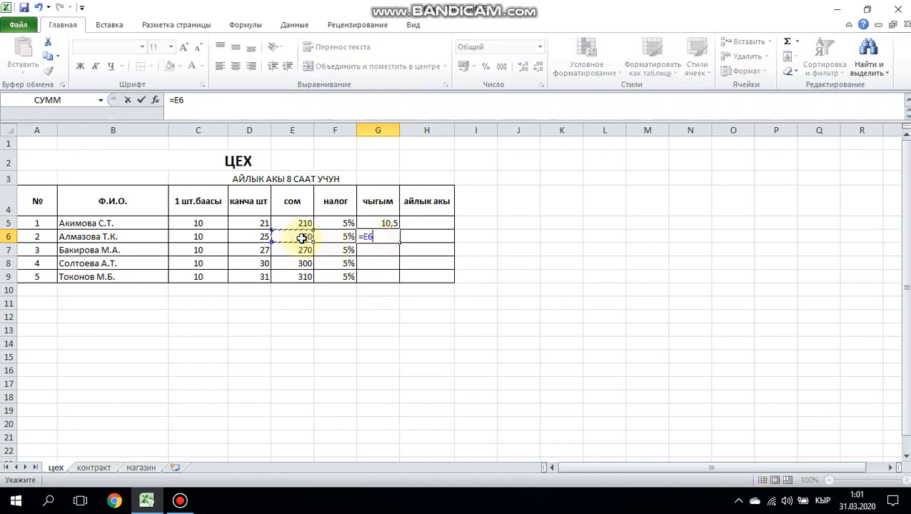
{"action": "type", "text": "*"}
{"action": "left_click", "coordinate": [343, 239]}
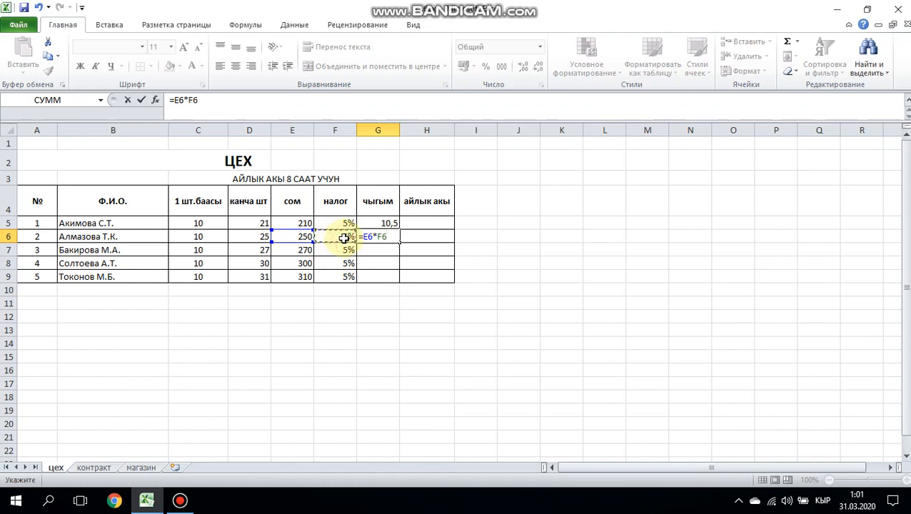
{"action": "key", "text": "Return"}
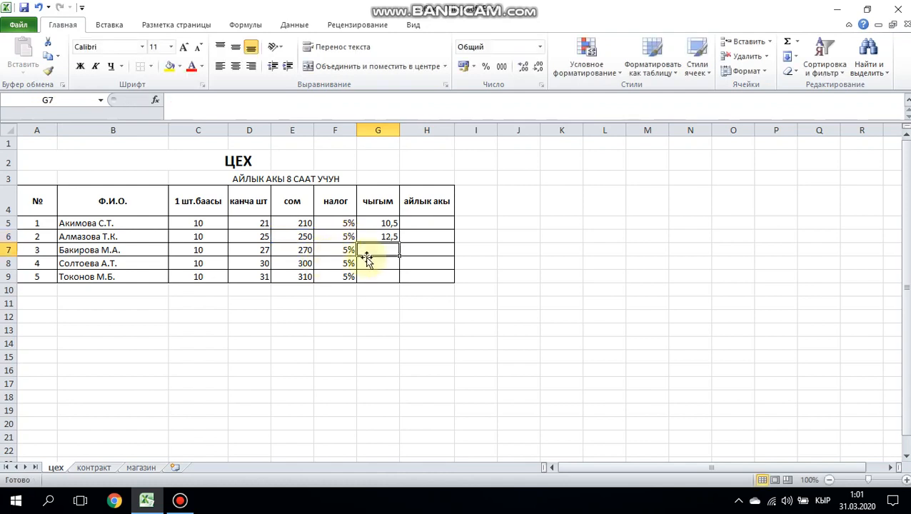
Calculate the third worker's deduction in G7 with the formula =E7*F7
{"action": "type", "text": "="}
{"action": "left_click", "coordinate": [304, 254]}
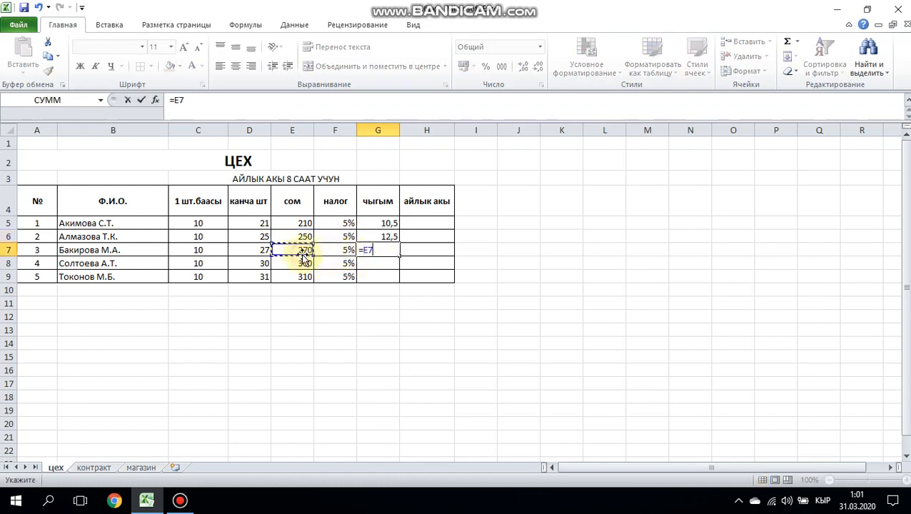
{"action": "type", "text": "*"}
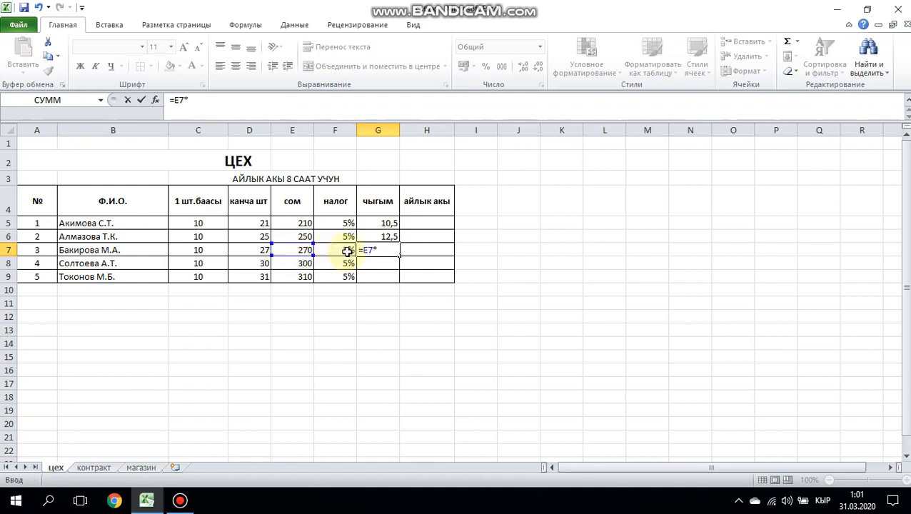
{"action": "left_click", "coordinate": [346, 251]}
{"action": "key", "text": "Return"}
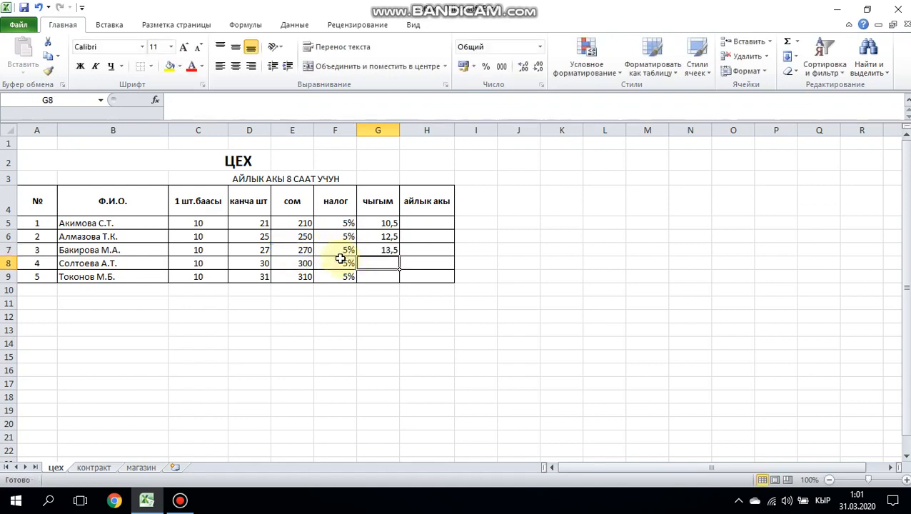
Calculate the fourth worker's "чыгым" amount in G8 with the formula =E8*F8
{"action": "type", "text": "="}
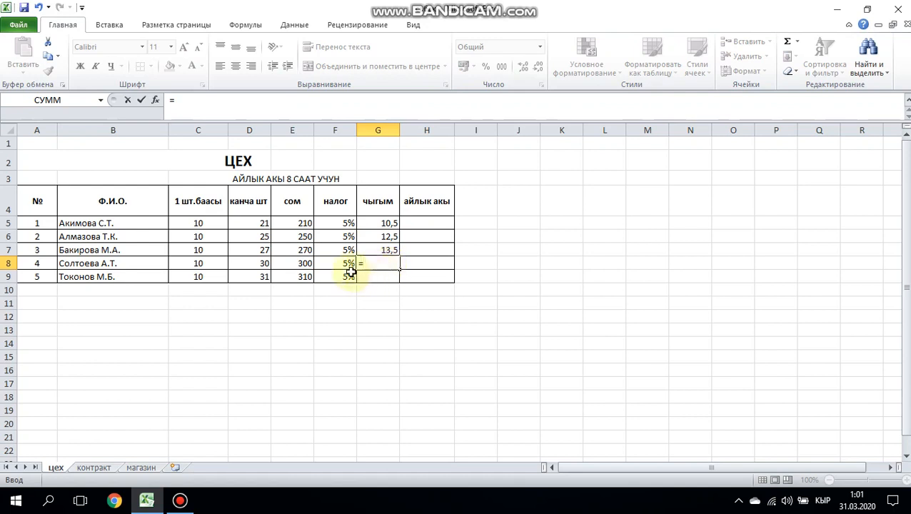
{"action": "left_click", "coordinate": [305, 264]}
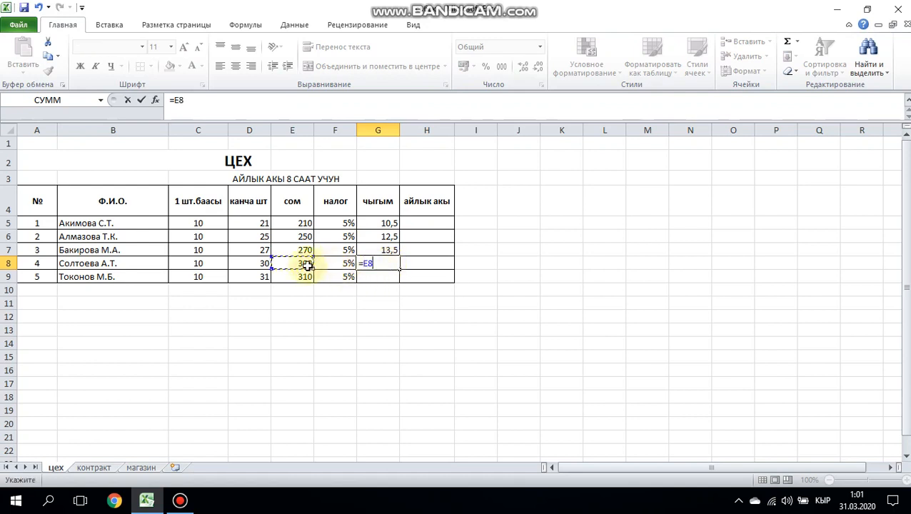
{"action": "type", "text": "*"}
{"action": "left_click", "coordinate": [335, 264]}
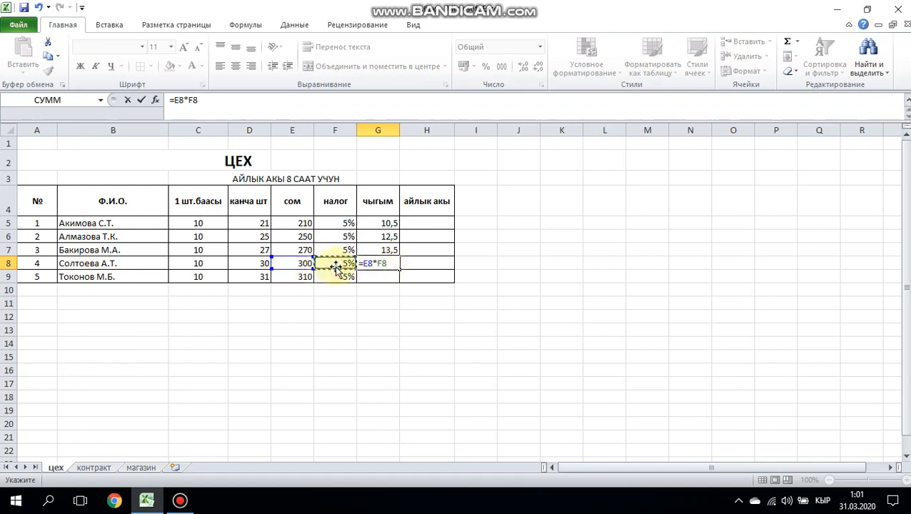
{"action": "key", "text": "Return"}
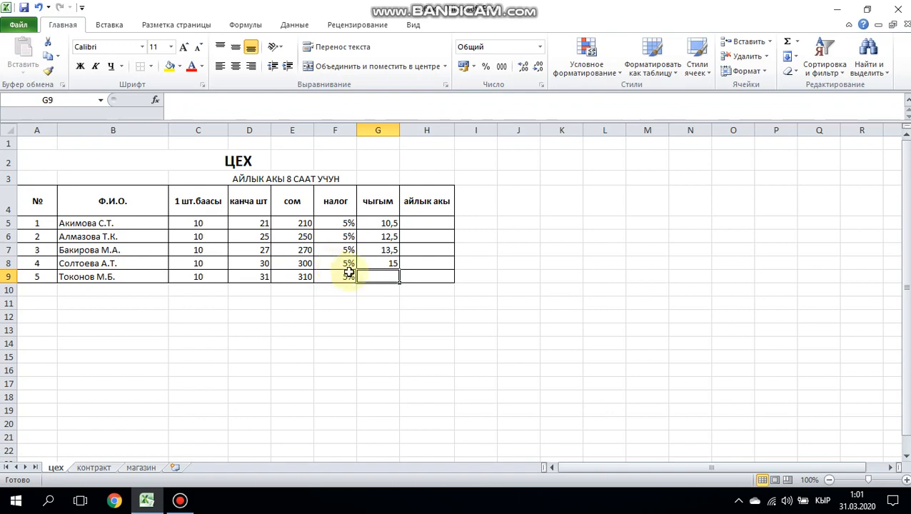
Calculate the fifth worker's deduction in G9 under "чыгым" with the formula =E9*F9
{"action": "type", "text": "="}
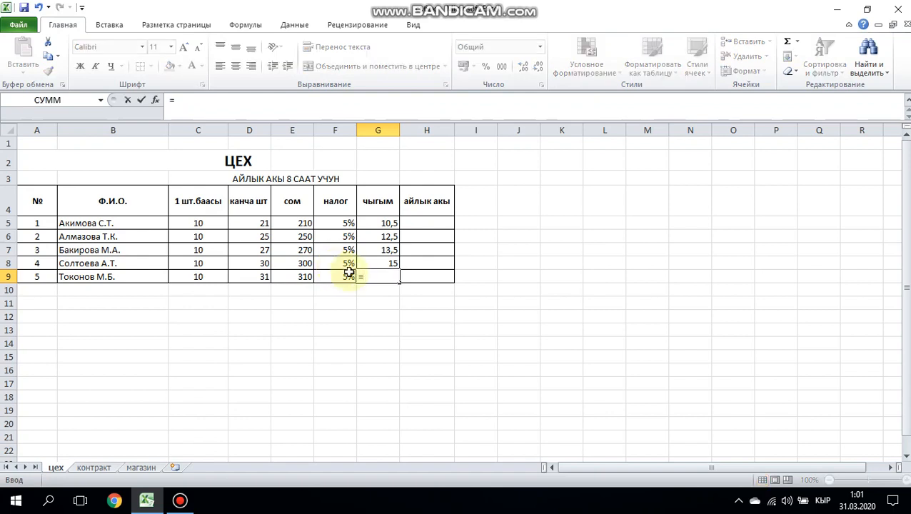
{"action": "left_click", "coordinate": [301, 276]}
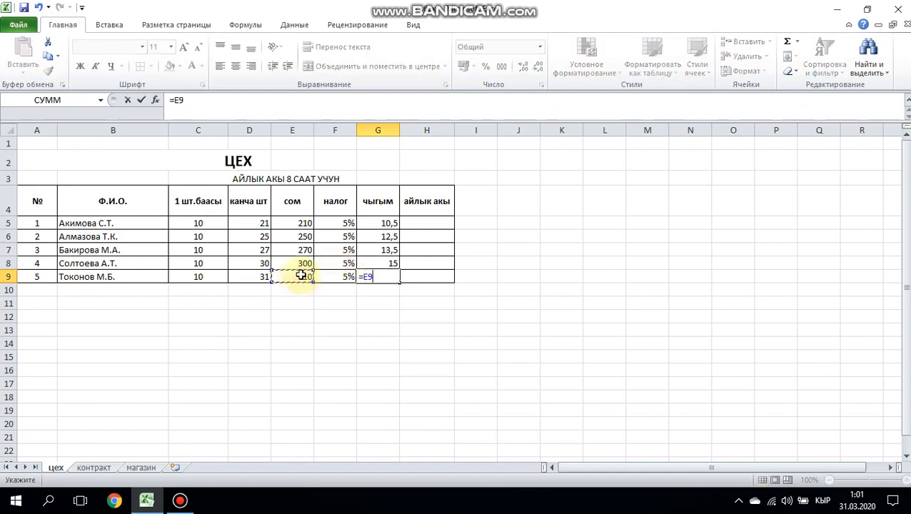
{"action": "left_click", "coordinate": [342, 275]}
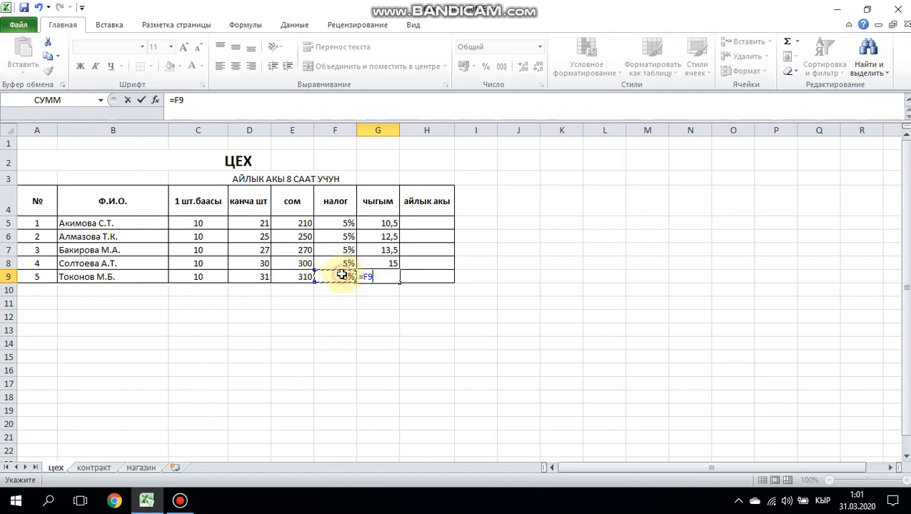
{"action": "left_click", "coordinate": [300, 277]}
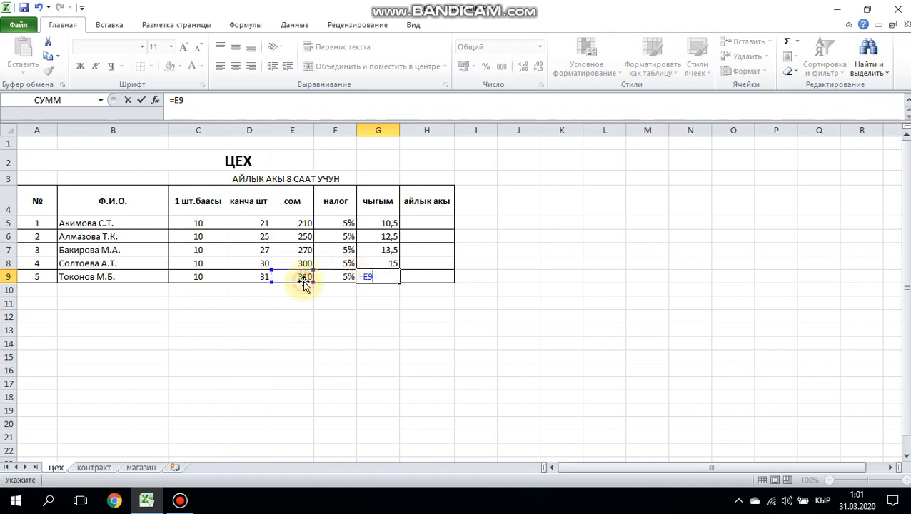
{"action": "type", "text": "*"}
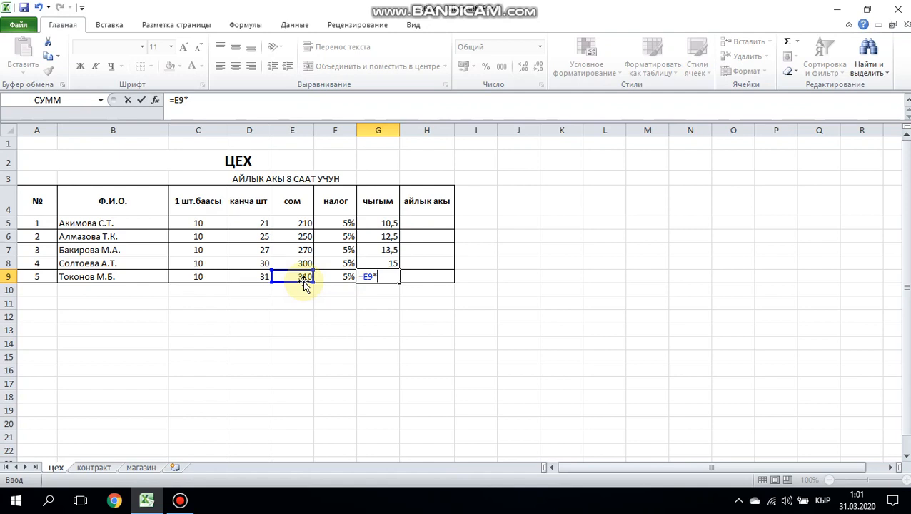
{"action": "left_click", "coordinate": [342, 277]}
{"action": "key", "text": "Return"}
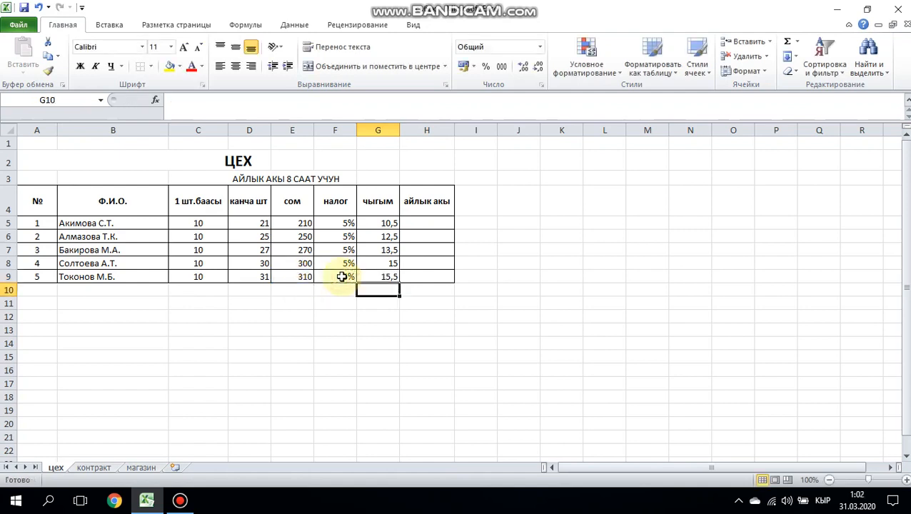
Calculate the first worker's final pay in H5 under "айлык акы" by subtracting the deduction from earnings with =E5-G5
{"action": "left_click", "coordinate": [426, 234]}
{"action": "double_click", "coordinate": [427, 225]}
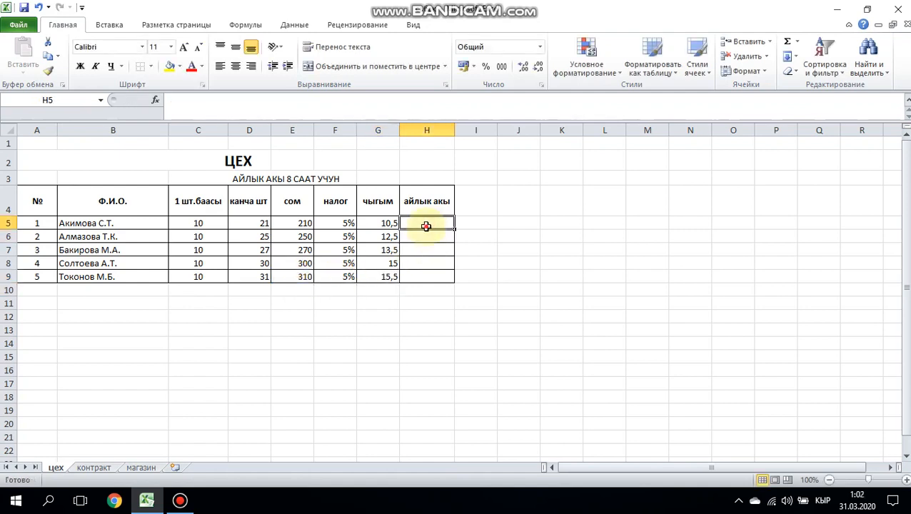
{"action": "type", "text": "="}
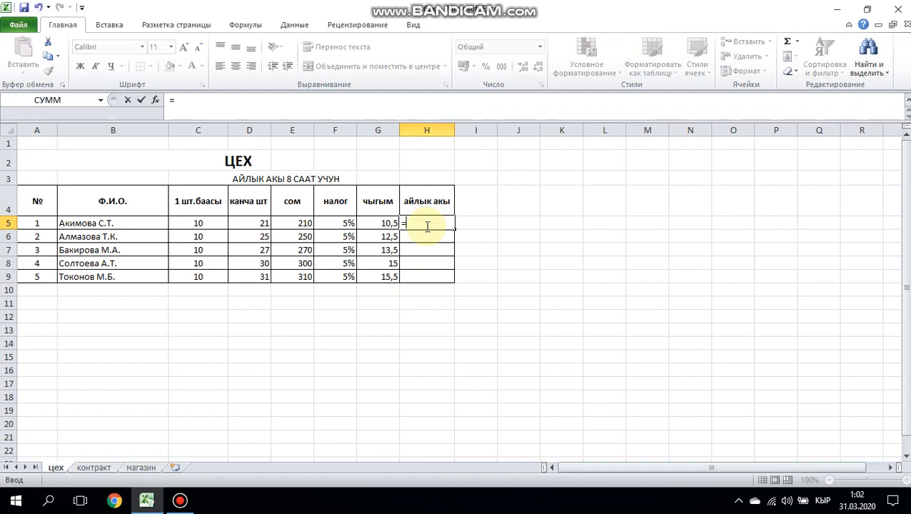
{"action": "left_click", "coordinate": [293, 223]}
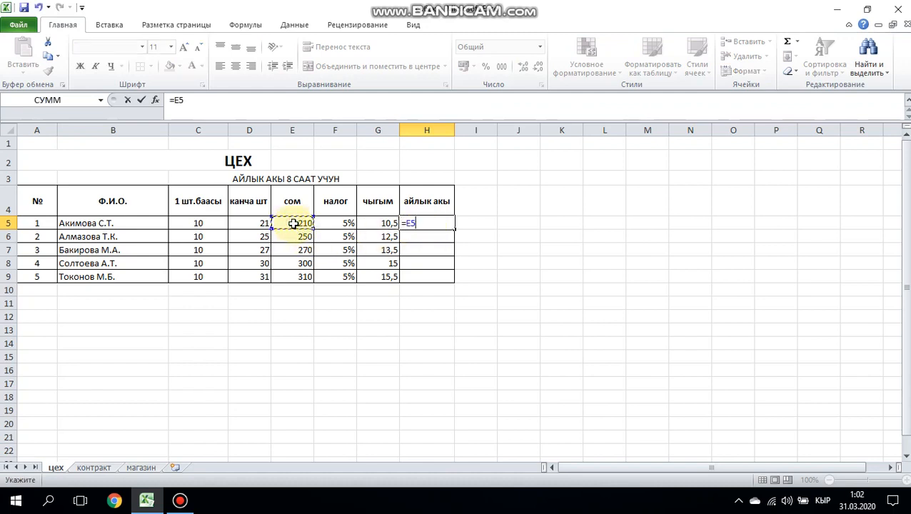
{"action": "type", "text": "-"}
{"action": "left_click", "coordinate": [378, 224]}
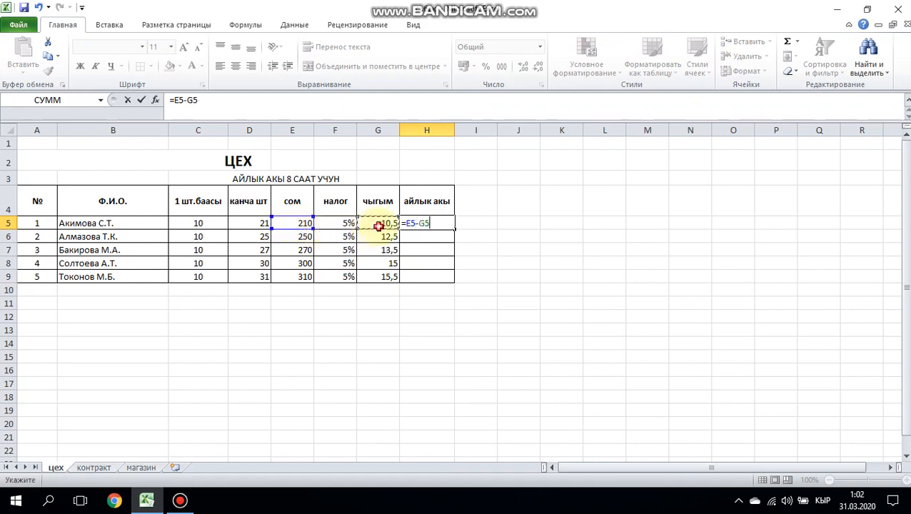
{"action": "key", "text": "Return"}
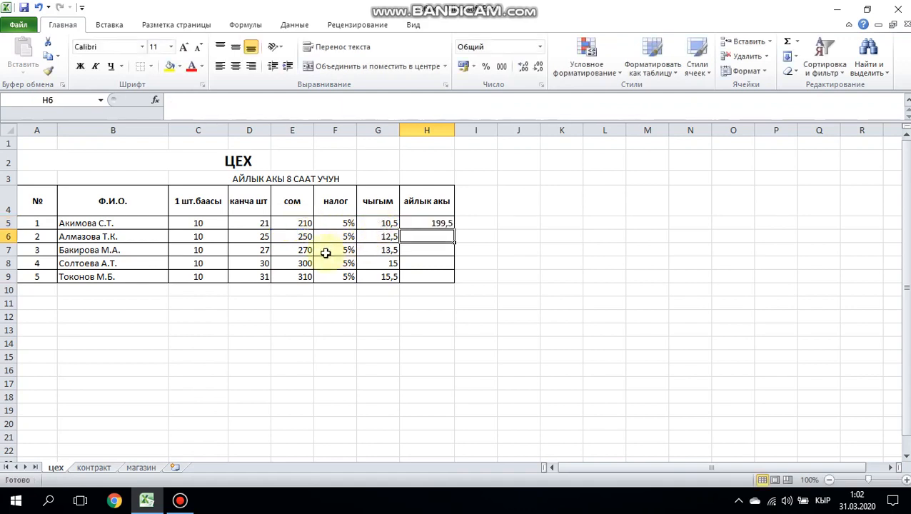
Calculate the second worker's "айлык акы" in H6 with the formula =E6-G6
{"action": "type", "text": "="}
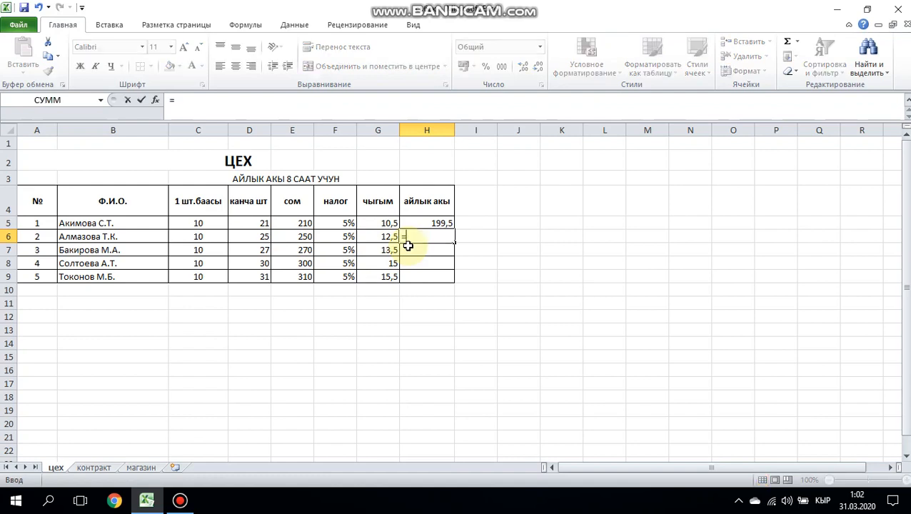
{"action": "left_click", "coordinate": [299, 239]}
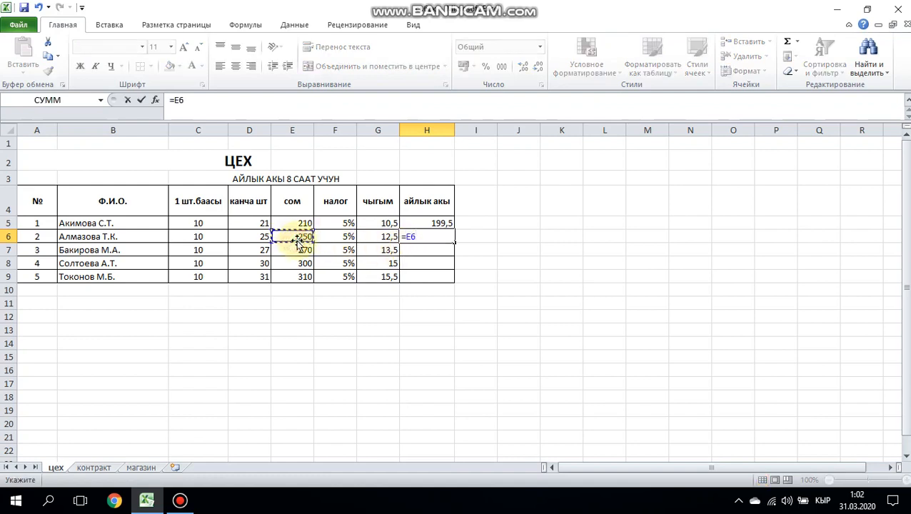
{"action": "type", "text": "-"}
{"action": "left_click", "coordinate": [382, 238]}
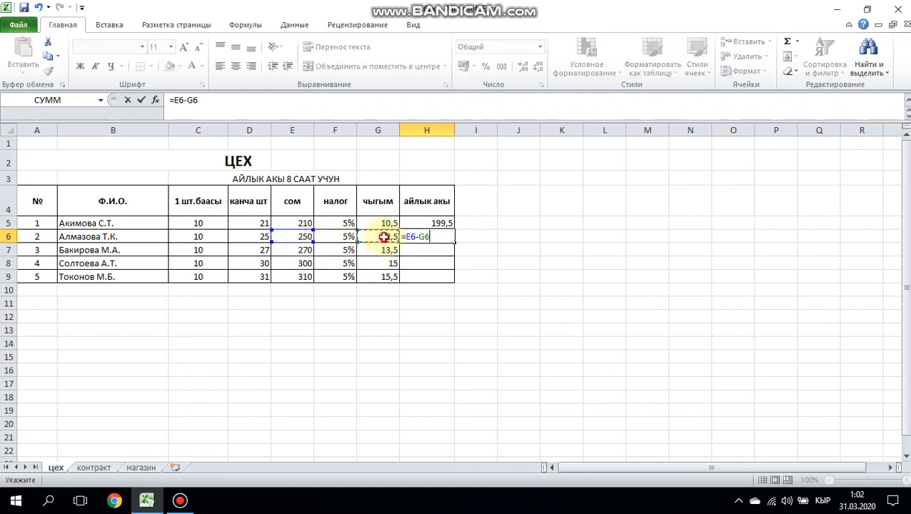
{"action": "key", "text": "Return"}
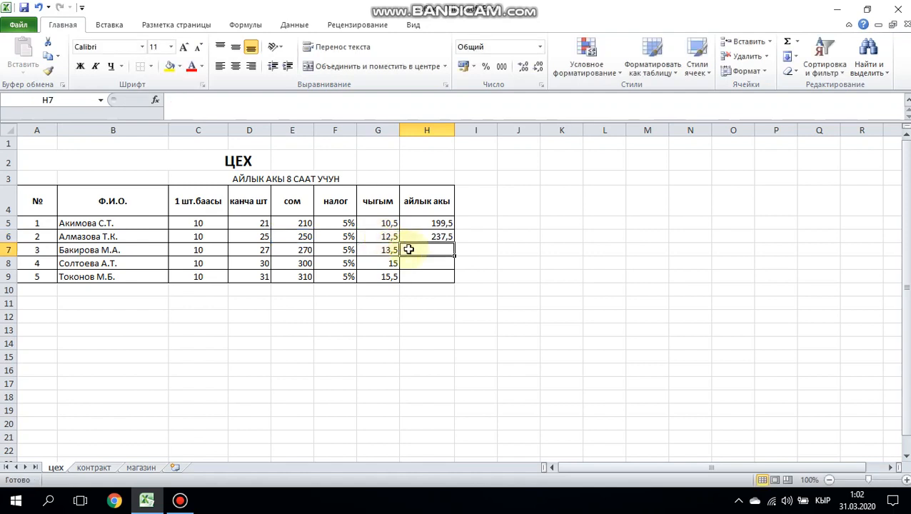
Calculate the third worker's final pay in H7 with the formula =E7-G7
{"action": "type", "text": "="}
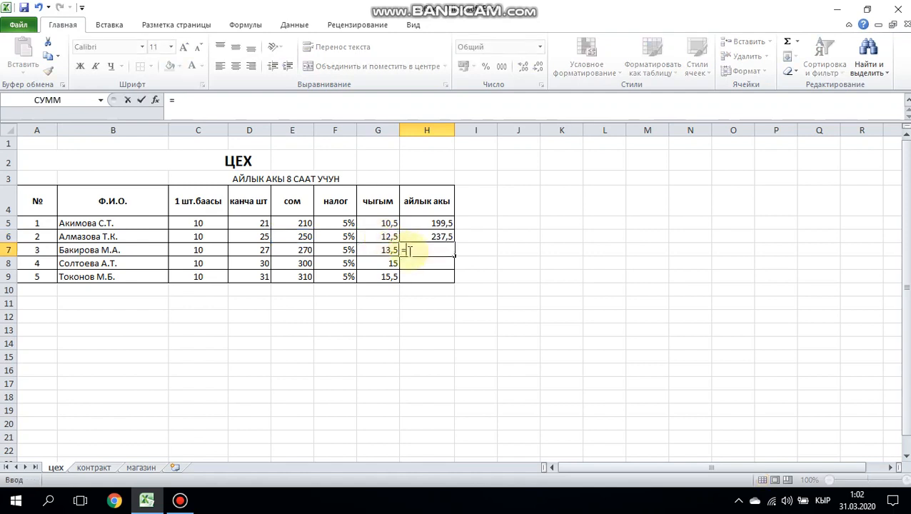
{"action": "left_click", "coordinate": [299, 251]}
{"action": "type", "text": "-"}
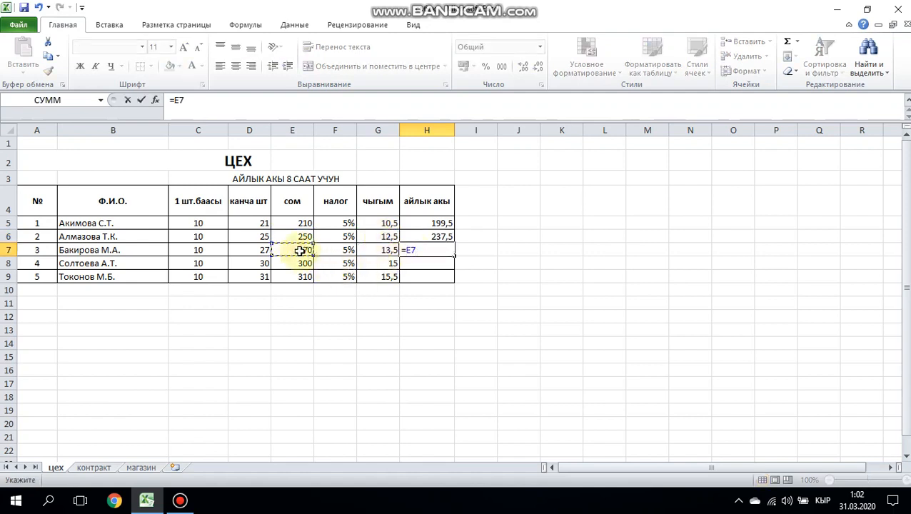
{"action": "left_click", "coordinate": [385, 251]}
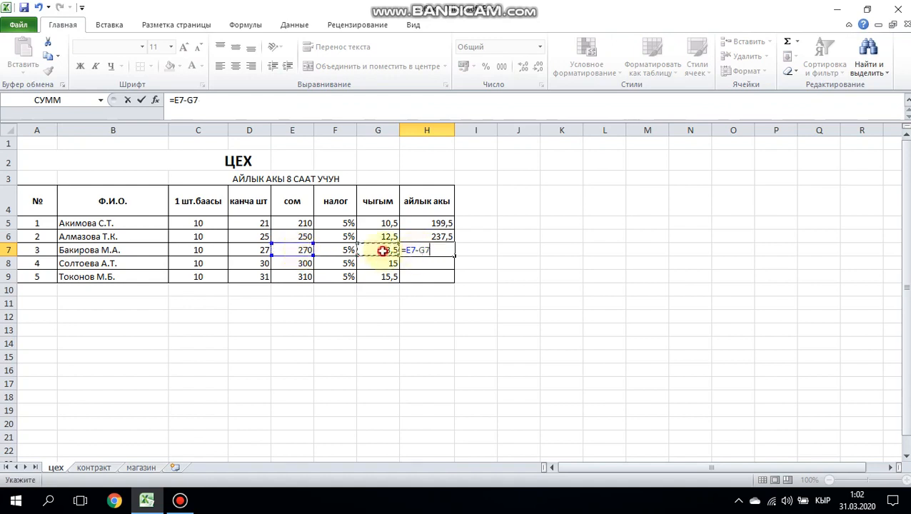
{"action": "key", "text": "Return"}
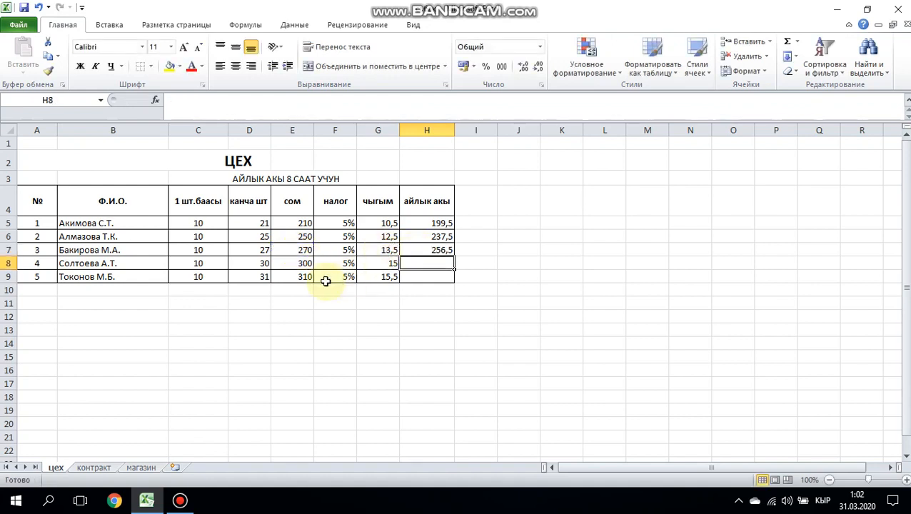
Calculate the fourth worker's final pay in H8 with the formula =E8-G8
{"action": "left_click", "coordinate": [303, 264]}
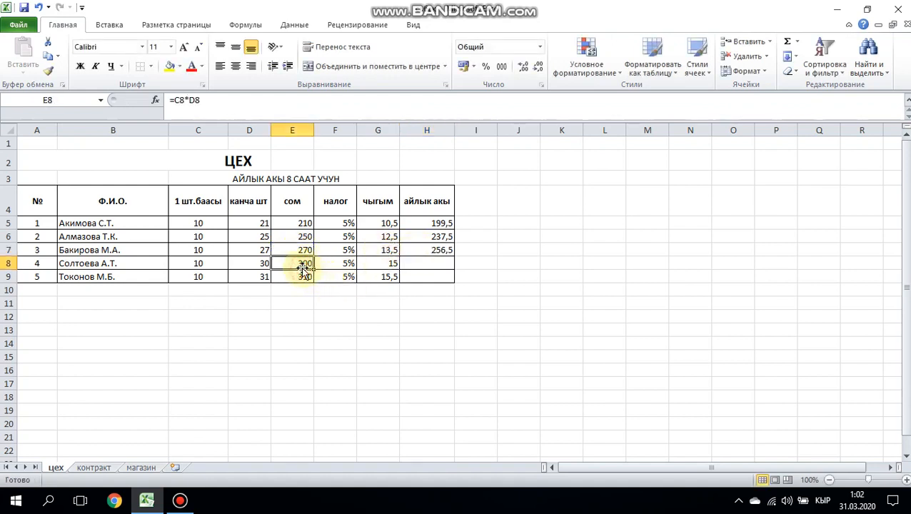
{"action": "left_click", "coordinate": [413, 265]}
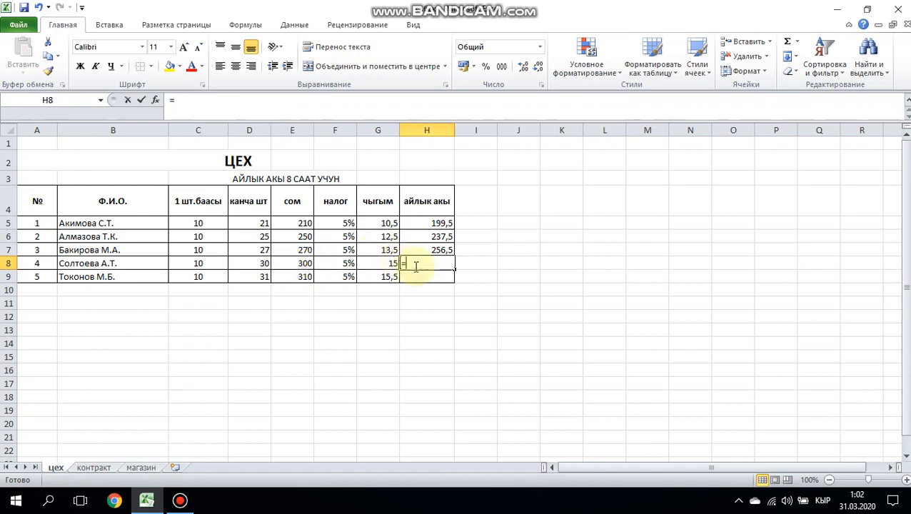
{"action": "type", "text": "="}
{"action": "left_click", "coordinate": [301, 263]}
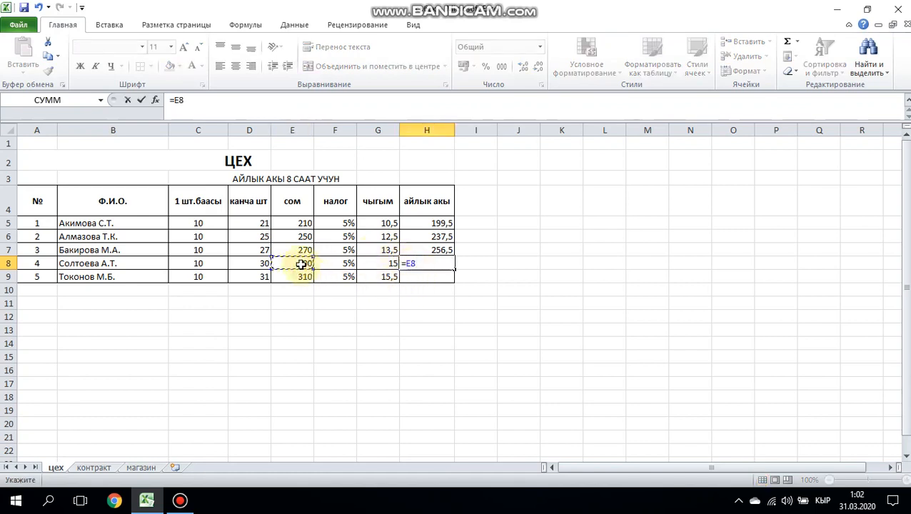
{"action": "type", "text": "-"}
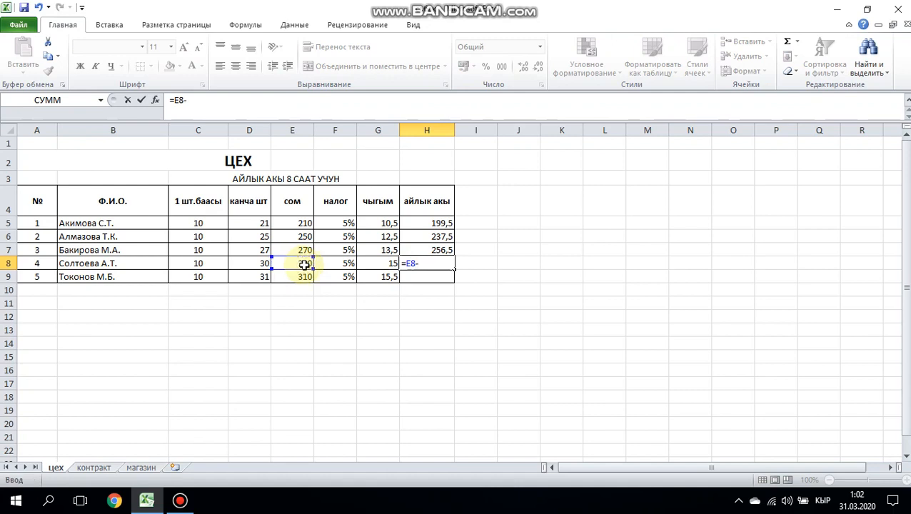
{"action": "left_click", "coordinate": [376, 265]}
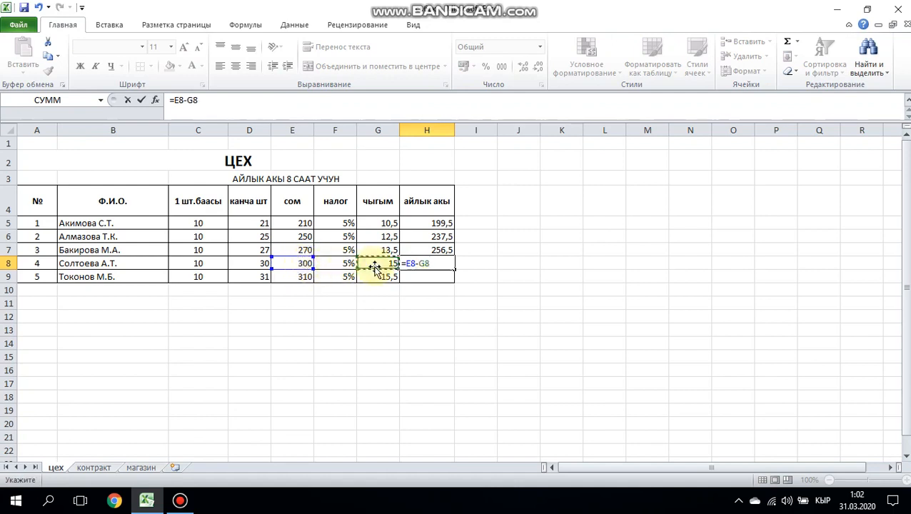
{"action": "key", "text": "Return"}
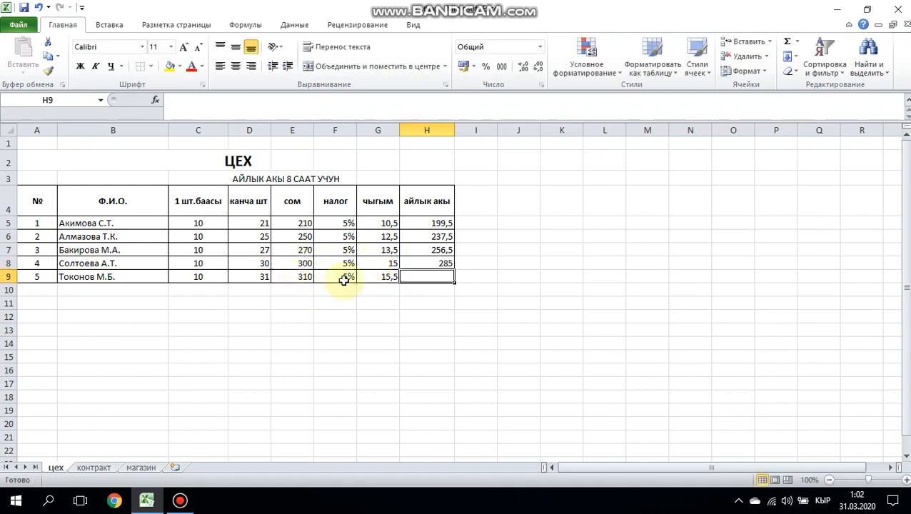
Calculate the fifth worker's final pay in H9 with the formula =E9-G9
{"action": "type", "text": "="}
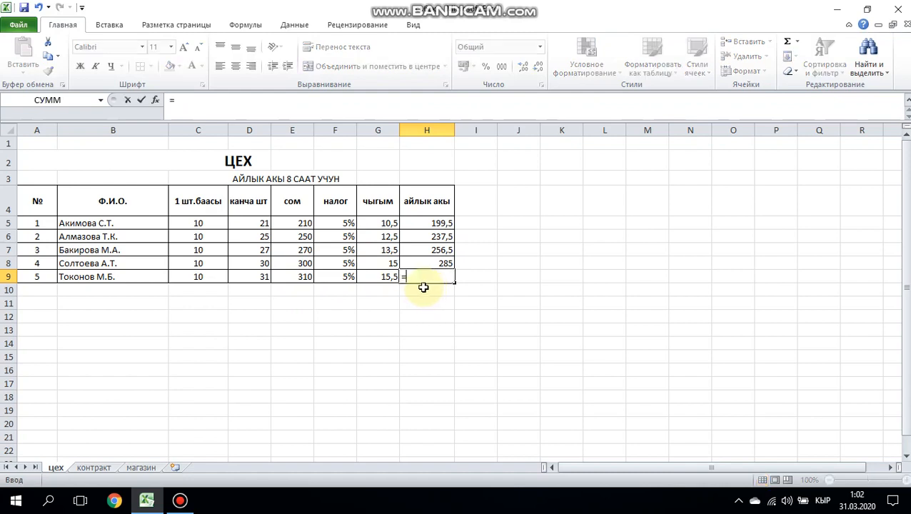
{"action": "left_click", "coordinate": [303, 276]}
{"action": "type", "text": "-"}
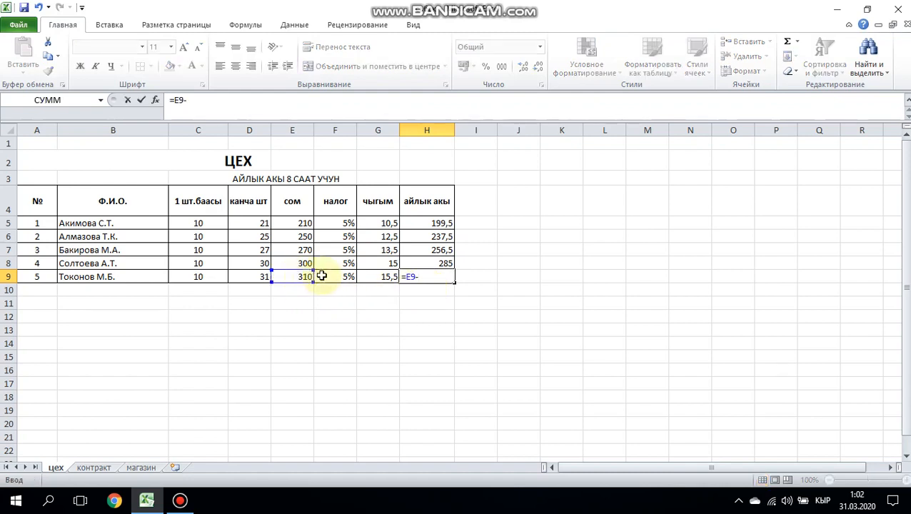
{"action": "left_click", "coordinate": [372, 278]}
{"action": "key", "text": "Return"}
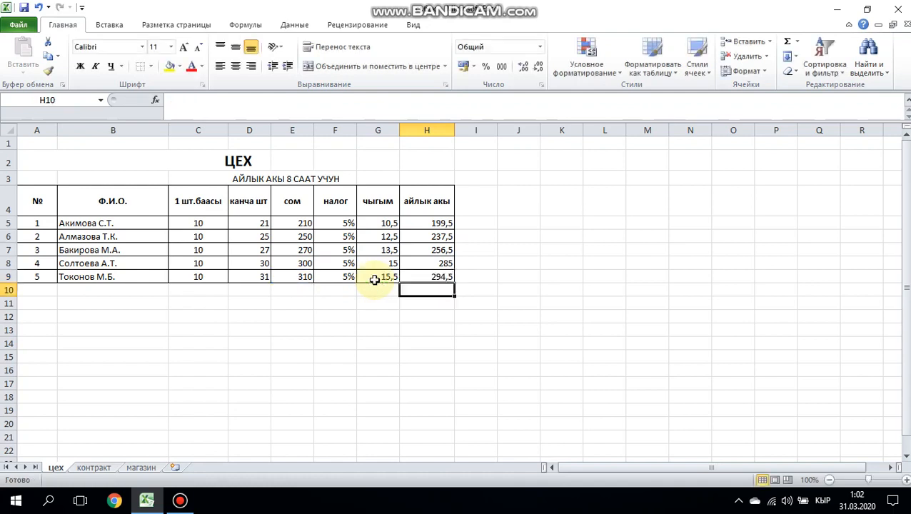
Total the "айлык акы" column in H10 with an AutoSum of H5:H9
{"action": "left_click", "coordinate": [462, 289]}
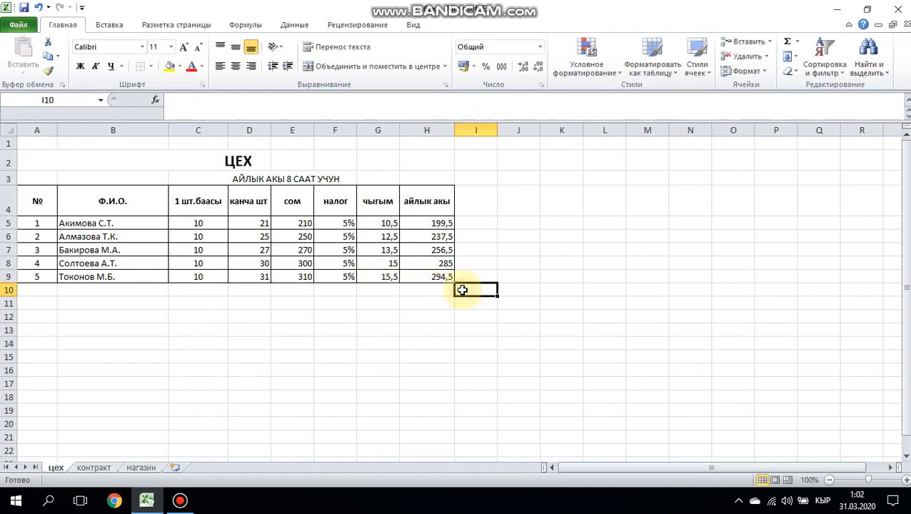
{"action": "left_click", "coordinate": [439, 223]}
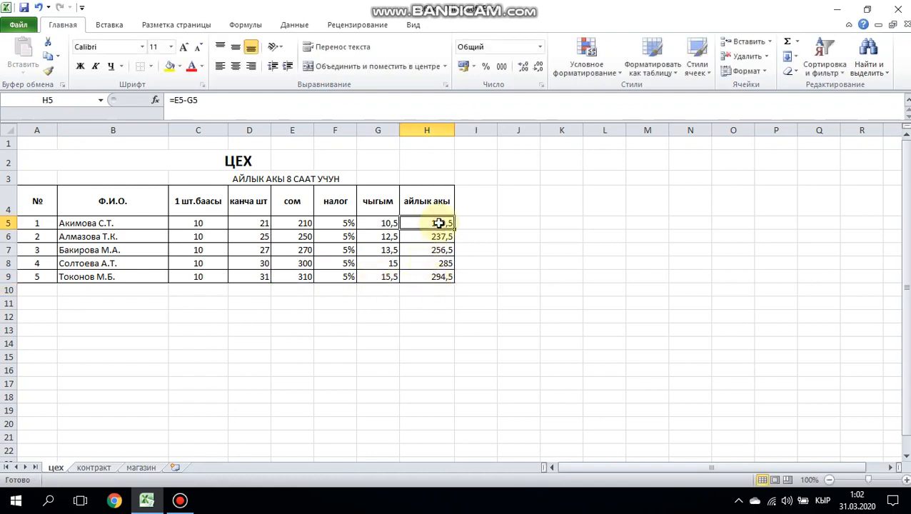
{"action": "key", "text": "shift+Down"}
{"action": "key", "text": "shift+Down"}
{"action": "key", "text": "shift+Down"}
{"action": "key", "text": "shift+Down"}
{"action": "key", "text": "shift+Down"}
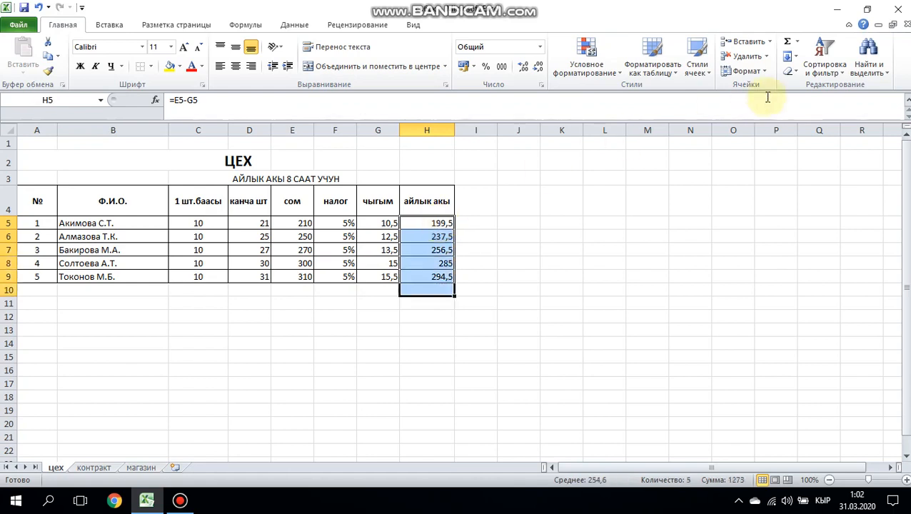
{"action": "left_click", "coordinate": [787, 42]}
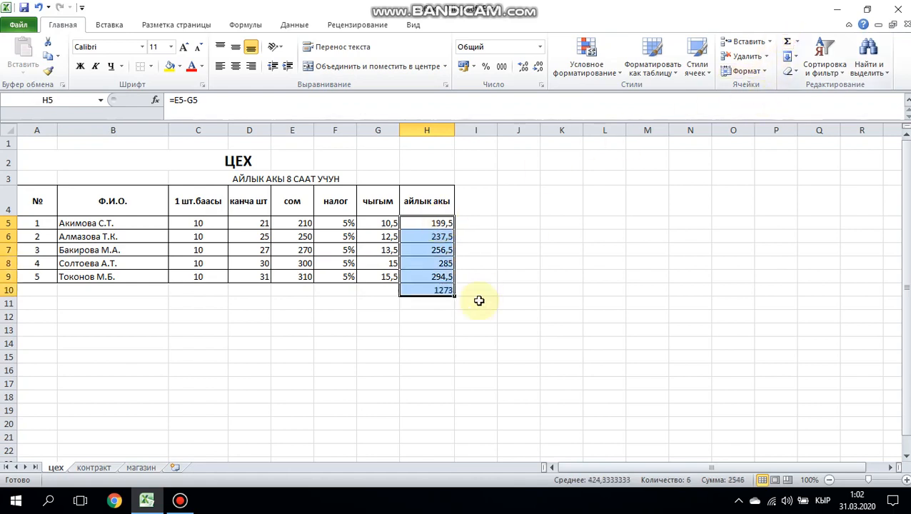
Label the total row by entering "ИТОГО" in G10, beside the final pay sum
{"action": "double_click", "coordinate": [365, 289]}
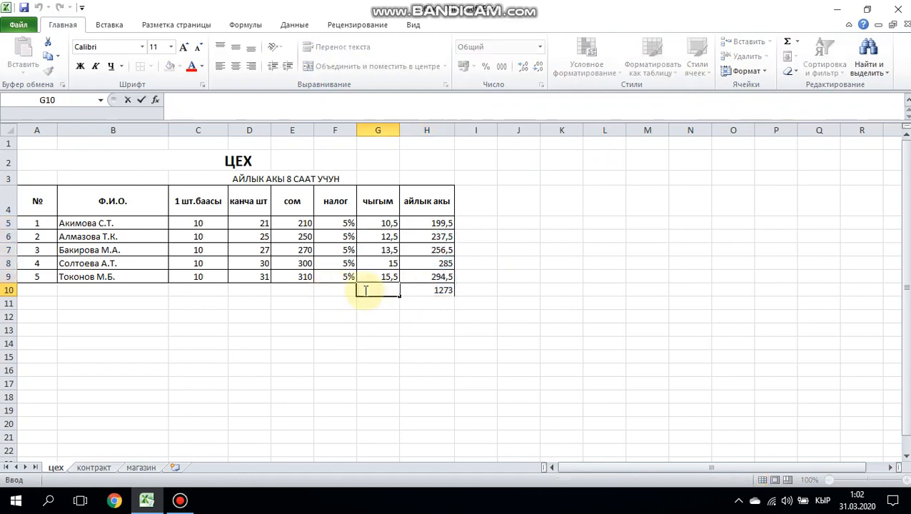
{"action": "type", "text": "ИТ"}
{"action": "type", "text": "ОГО"}
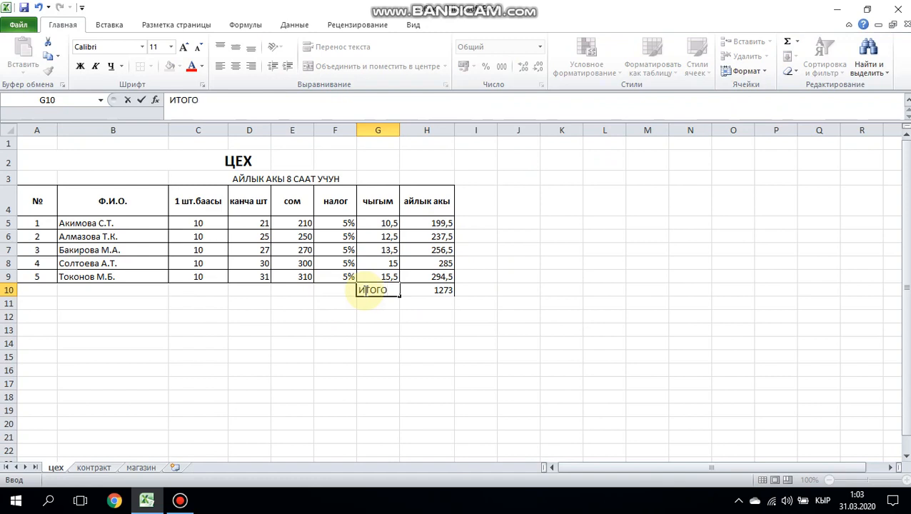
{"action": "left_click", "coordinate": [412, 300]}
{"action": "left_click", "coordinate": [425, 289]}
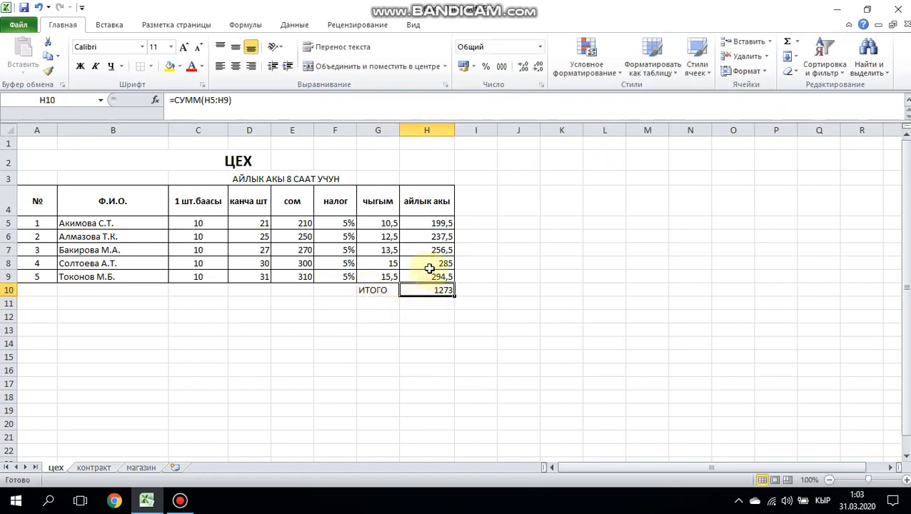
{"action": "left_click", "coordinate": [430, 264]}
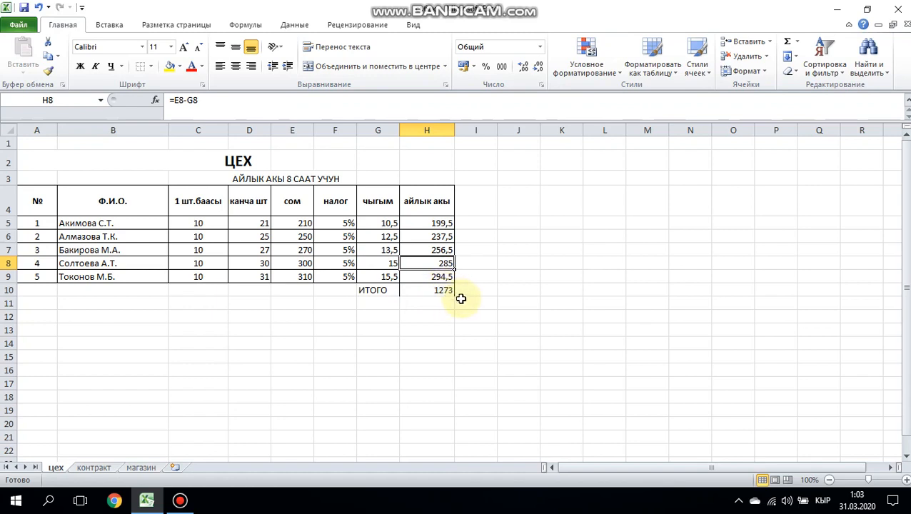
{"action": "left_click", "coordinate": [441, 292]}
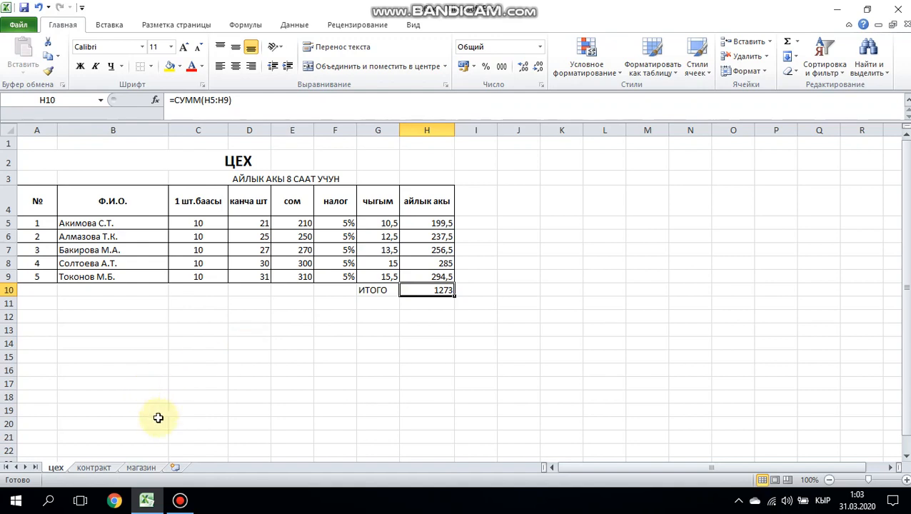
Switch to the магазин sheet and examine the price, received and sold quantities of Алма and Анар
{"action": "left_click", "coordinate": [141, 467]}
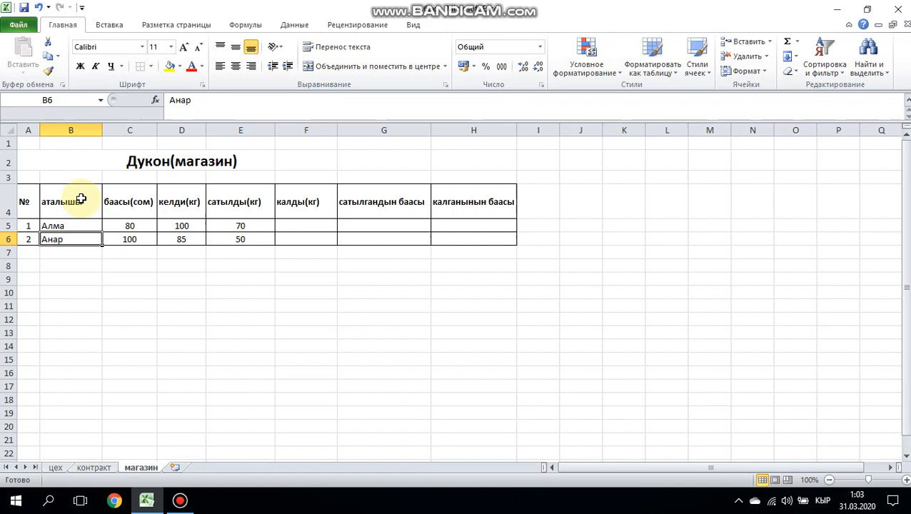
{"action": "left_click", "coordinate": [55, 226]}
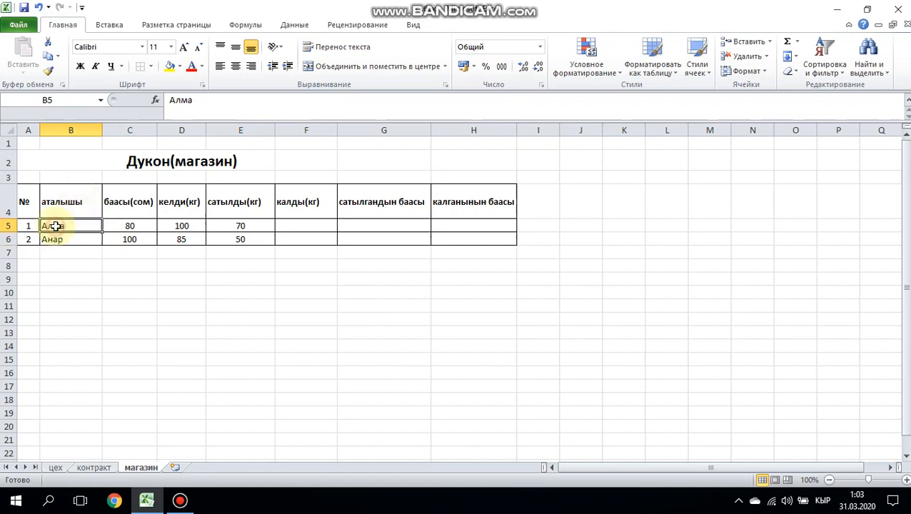
{"action": "left_click", "coordinate": [61, 239]}
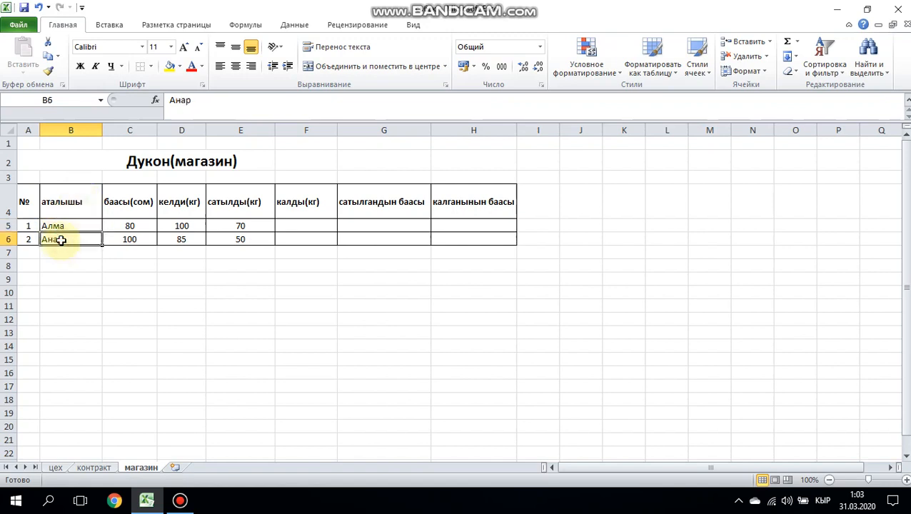
{"action": "double_click", "coordinate": [130, 226]}
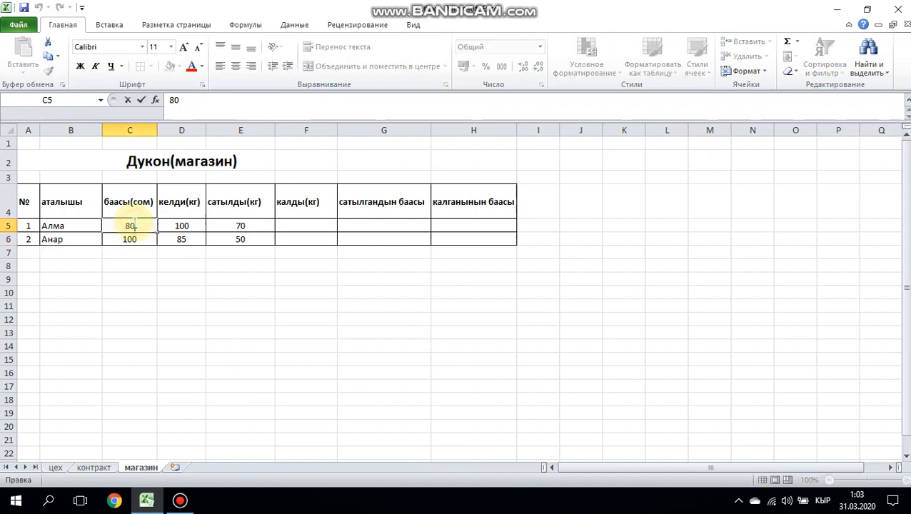
{"action": "left_click", "coordinate": [132, 239]}
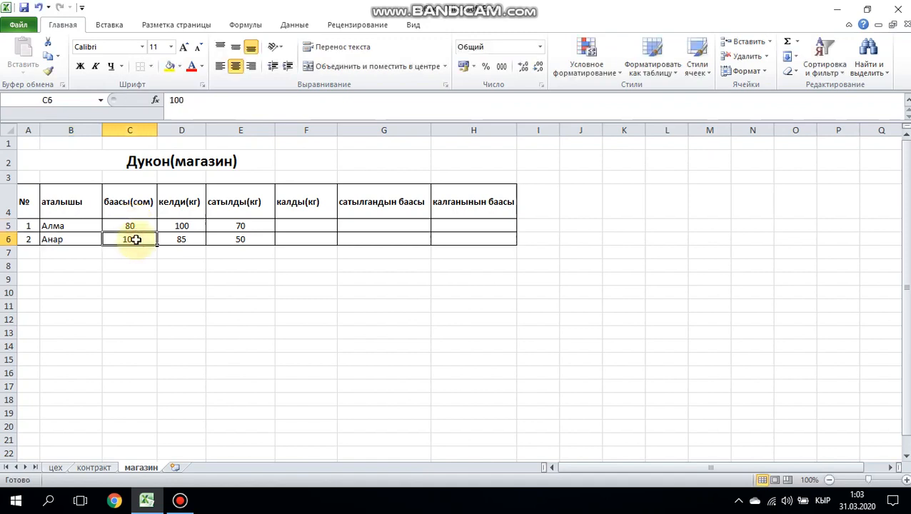
{"action": "left_click", "coordinate": [194, 227]}
{"action": "left_click", "coordinate": [187, 242]}
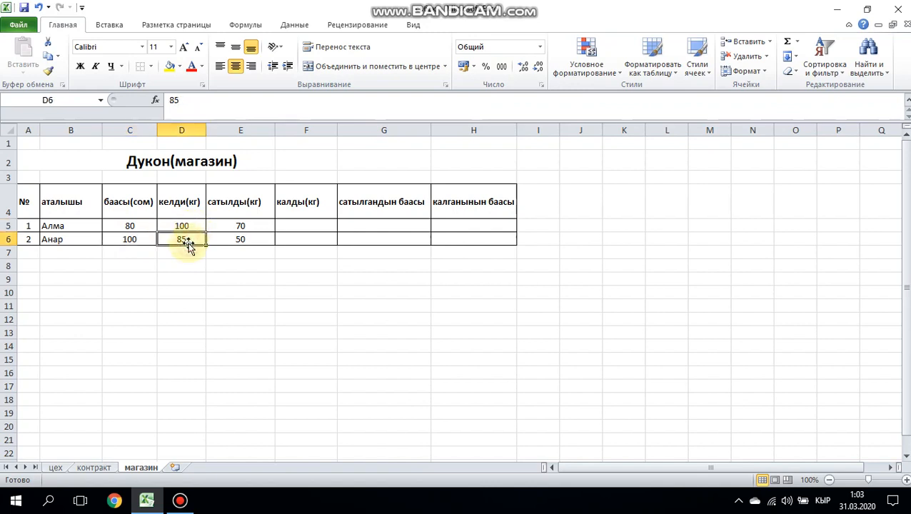
{"action": "left_click", "coordinate": [246, 227]}
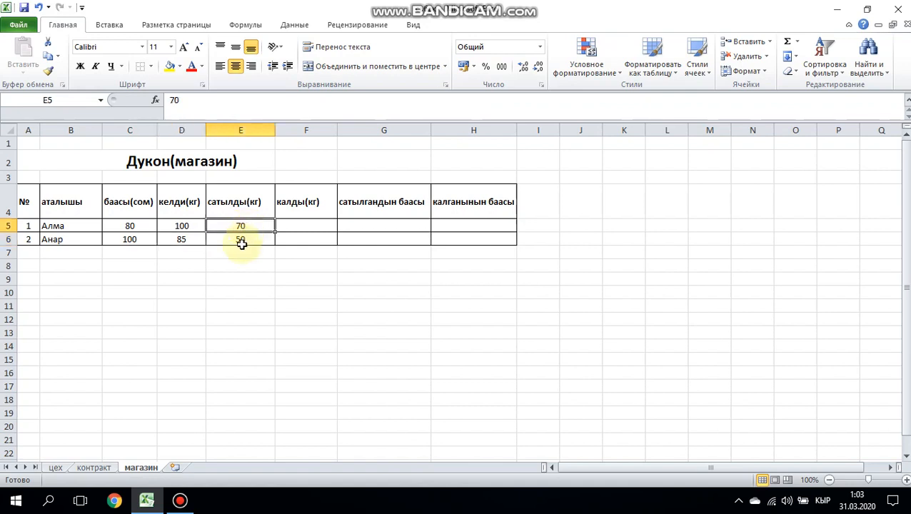
{"action": "left_click", "coordinate": [245, 243]}
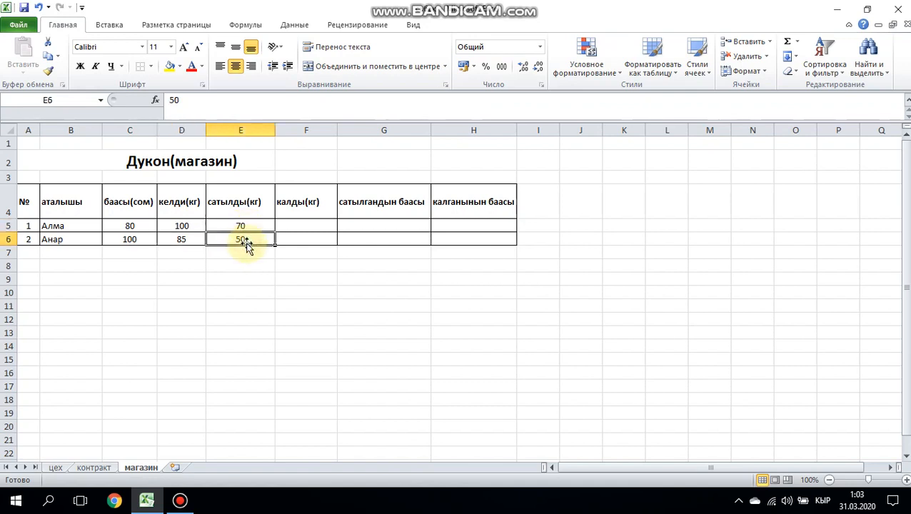
Calculate the remaining kilograms of Алма in F5 with the formula =D5-E5
{"action": "left_click", "coordinate": [290, 225]}
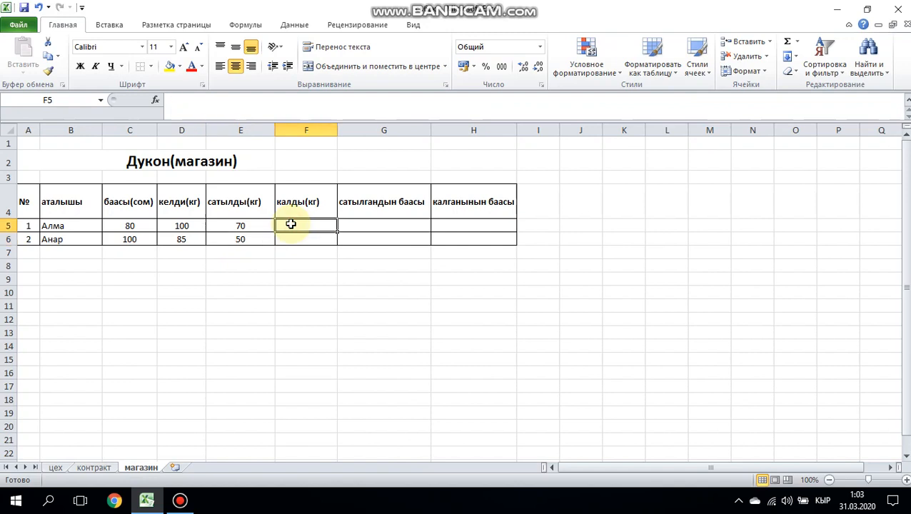
{"action": "type", "text": "="}
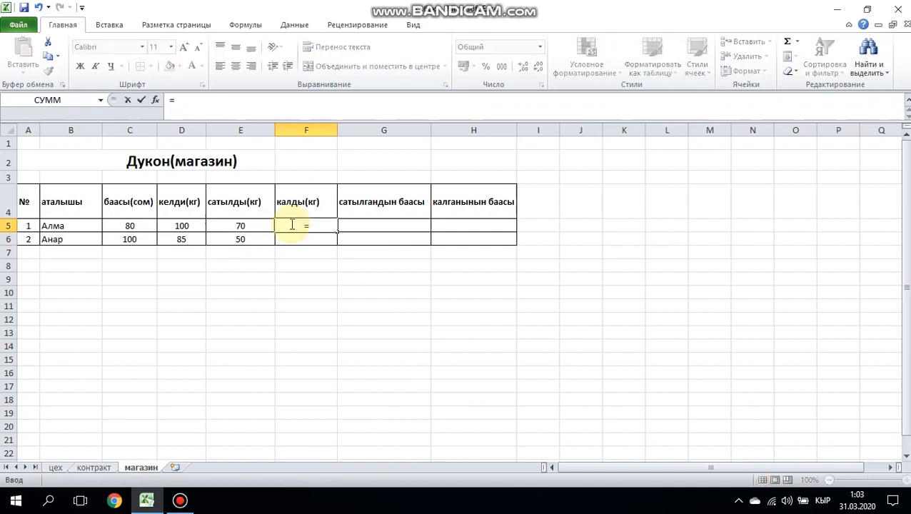
{"action": "left_click", "coordinate": [177, 224]}
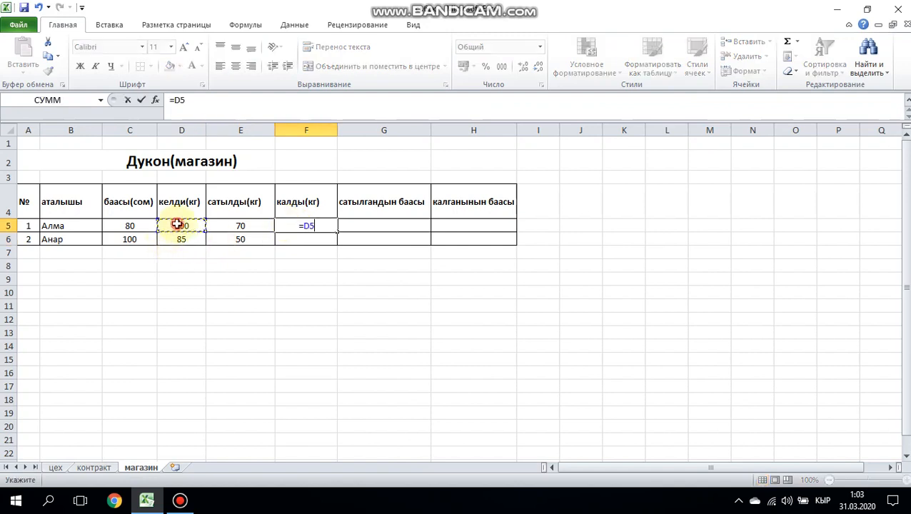
{"action": "type", "text": "-"}
{"action": "left_click", "coordinate": [227, 226]}
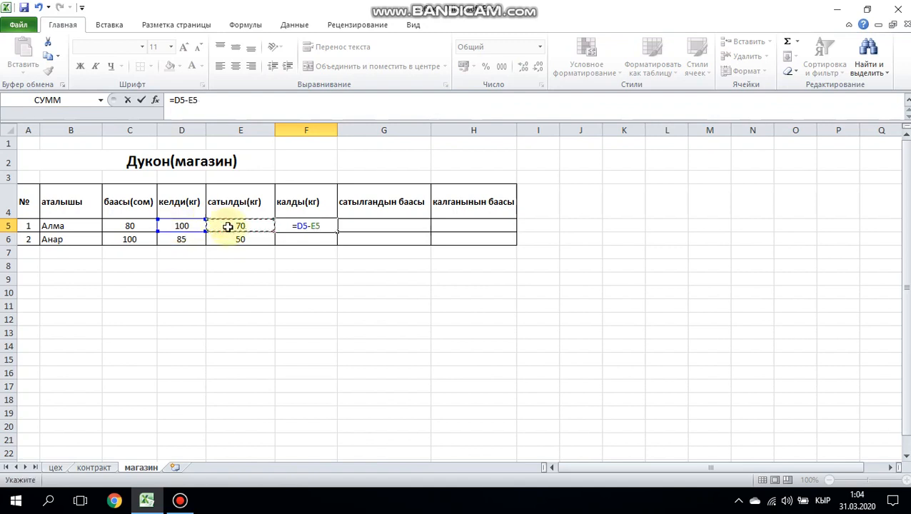
{"action": "key", "text": "Return"}
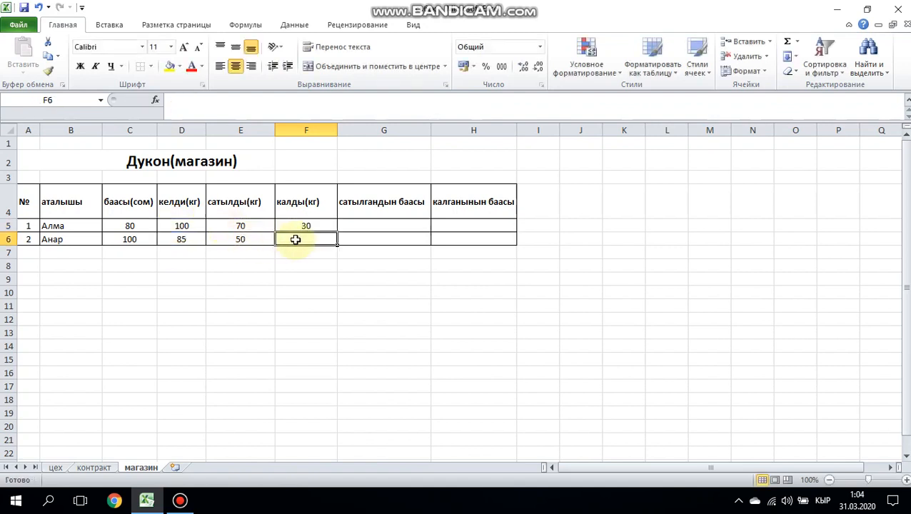
Calculate the remaining kilograms of Анар in F6 with the formula =D6-E6
{"action": "type", "text": "="}
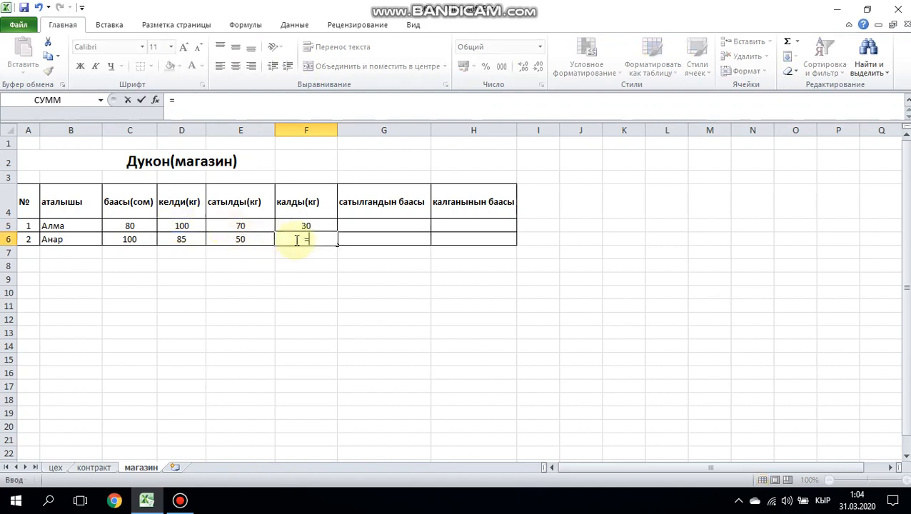
{"action": "left_click", "coordinate": [184, 240]}
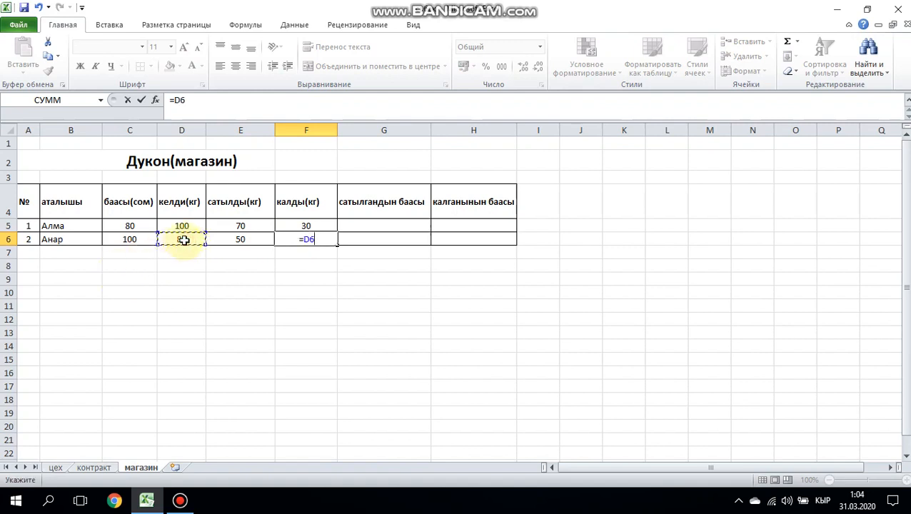
{"action": "type", "text": "-"}
{"action": "left_click", "coordinate": [242, 241]}
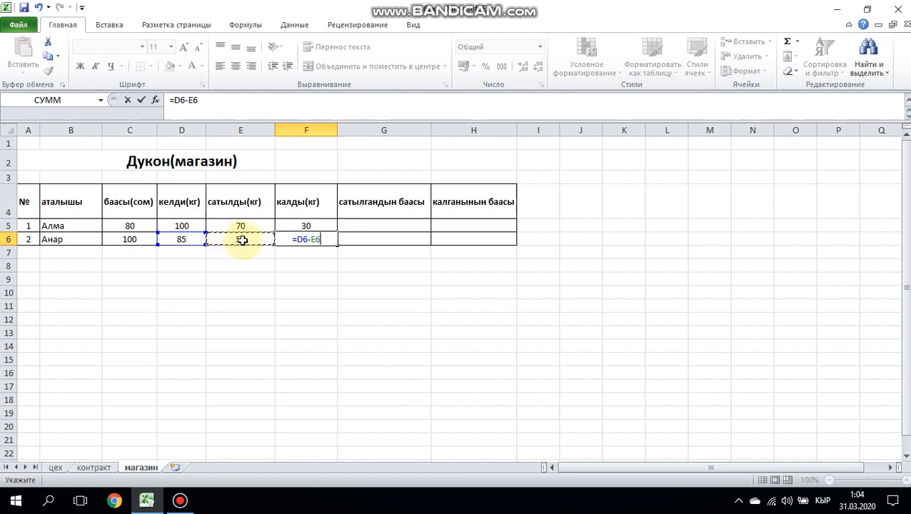
{"action": "key", "text": "Return"}
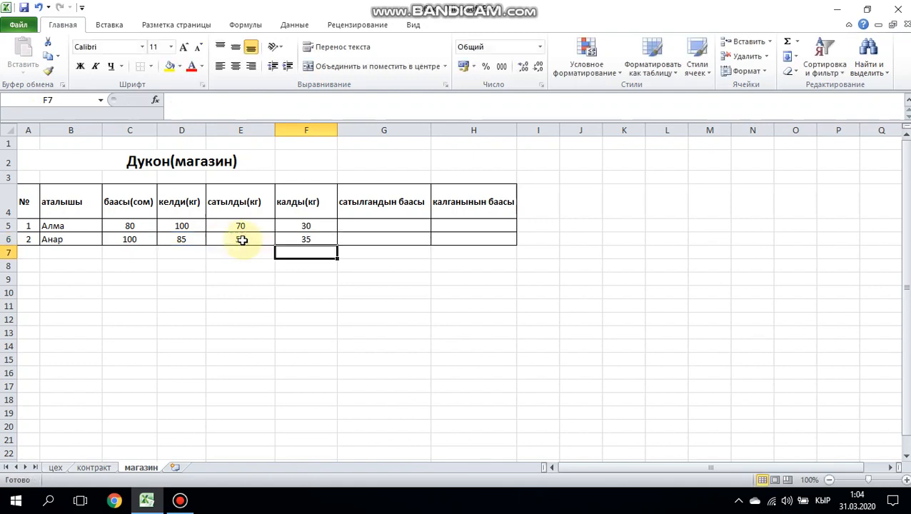
Calculate the value of the sold Алма in G5 with the formula =C5*E5
{"action": "left_click", "coordinate": [380, 221]}
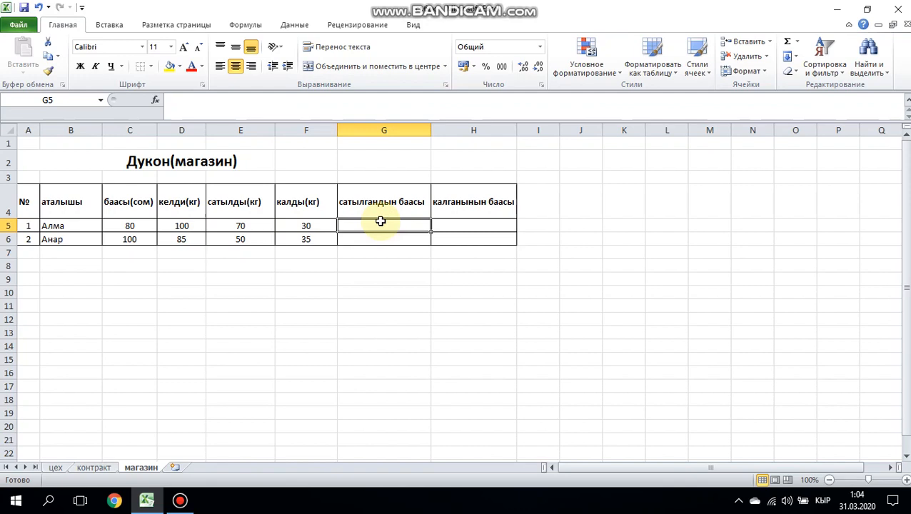
{"action": "left_click", "coordinate": [250, 227]}
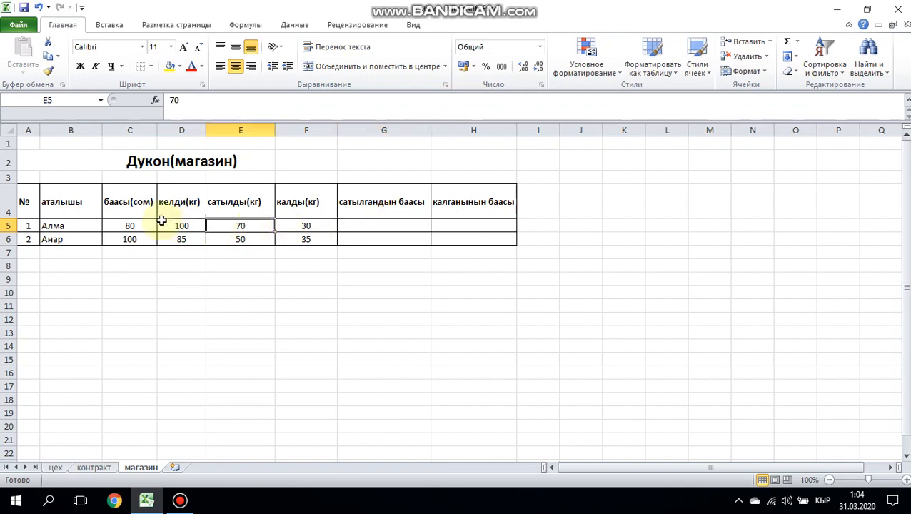
{"action": "left_click", "coordinate": [139, 225]}
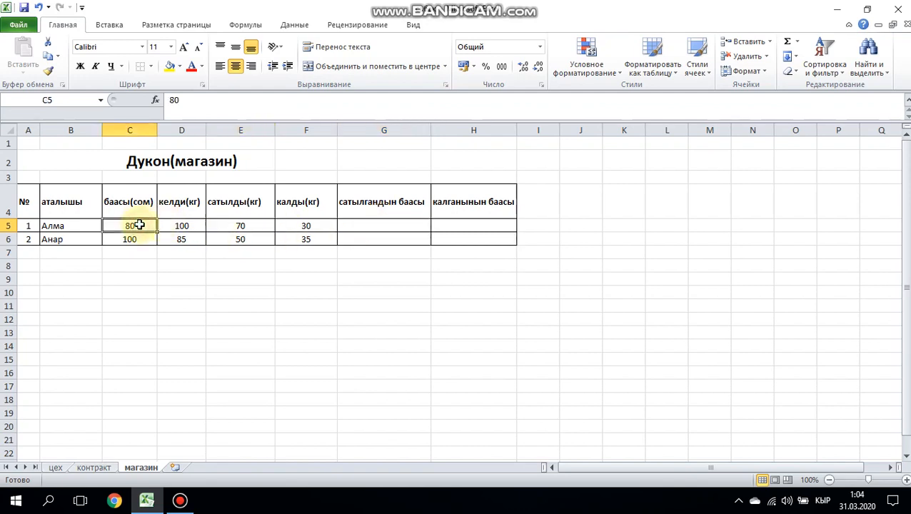
{"action": "left_click", "coordinate": [353, 225]}
{"action": "type", "text": "="}
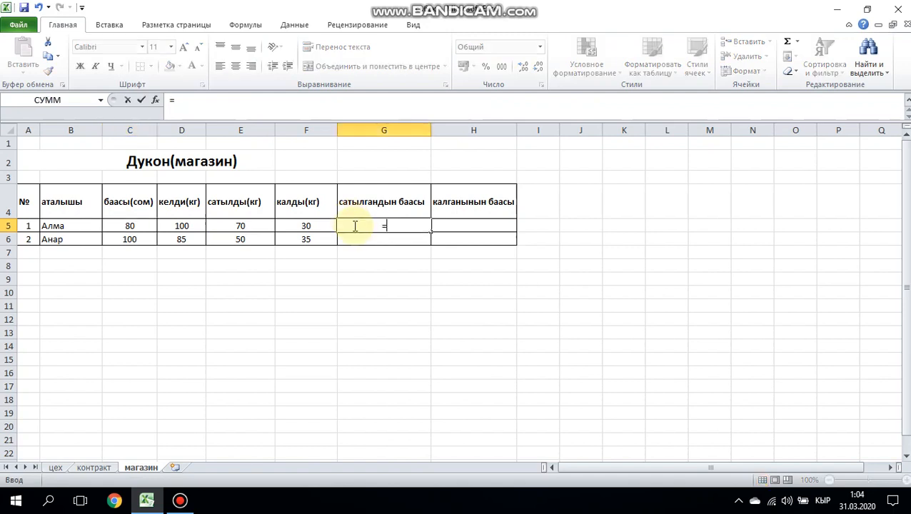
{"action": "left_click", "coordinate": [135, 226]}
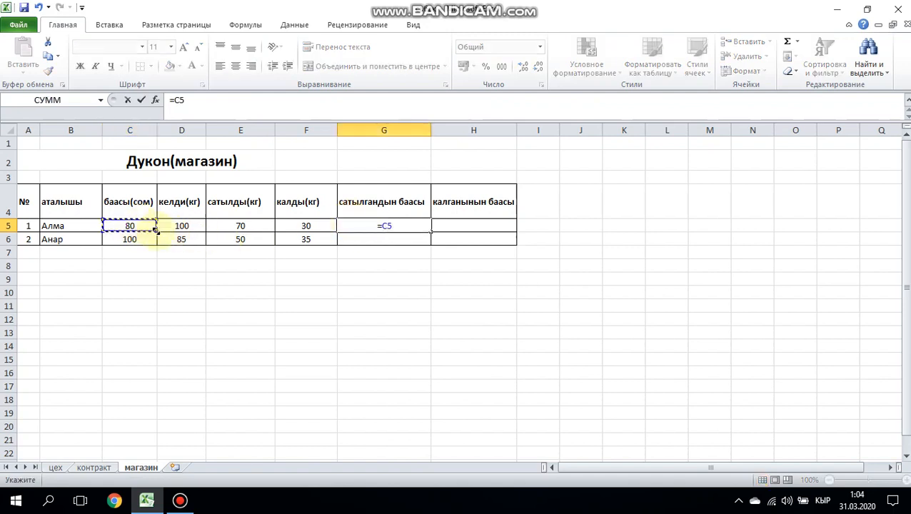
{"action": "type", "text": "*"}
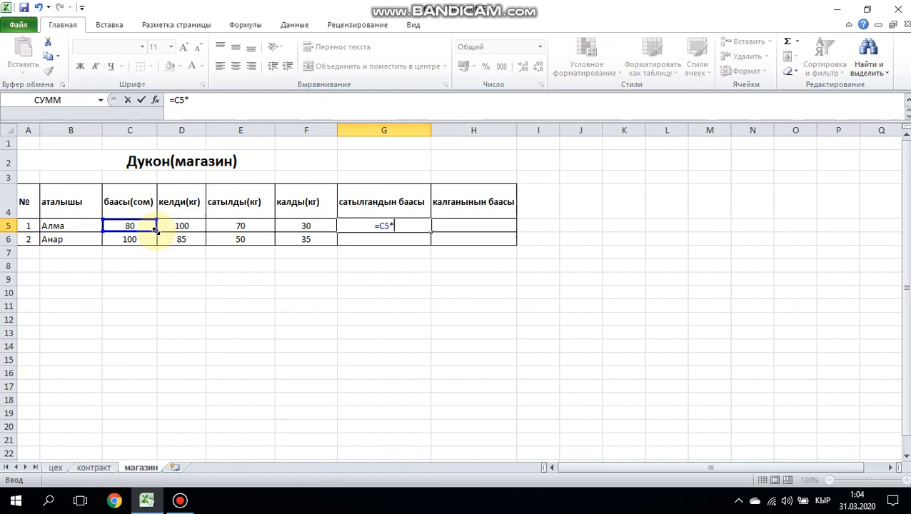
{"action": "left_click", "coordinate": [241, 227]}
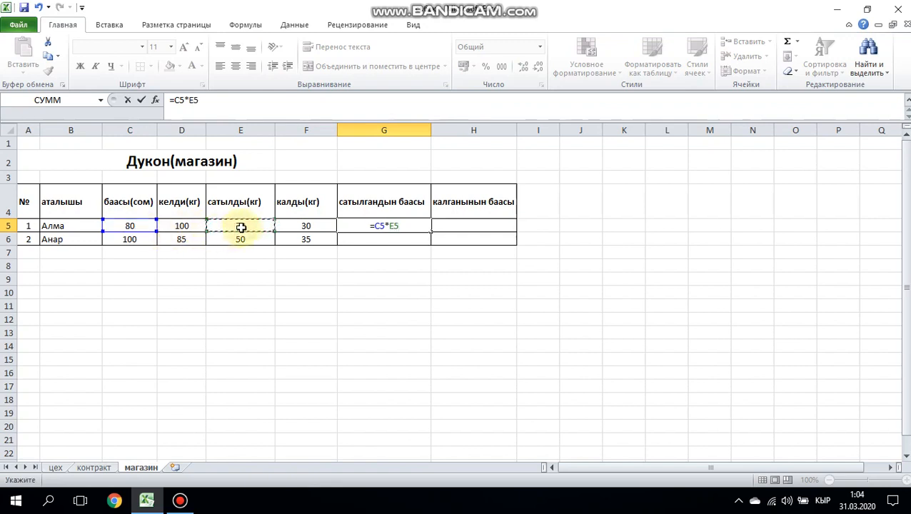
{"action": "key", "text": "Return"}
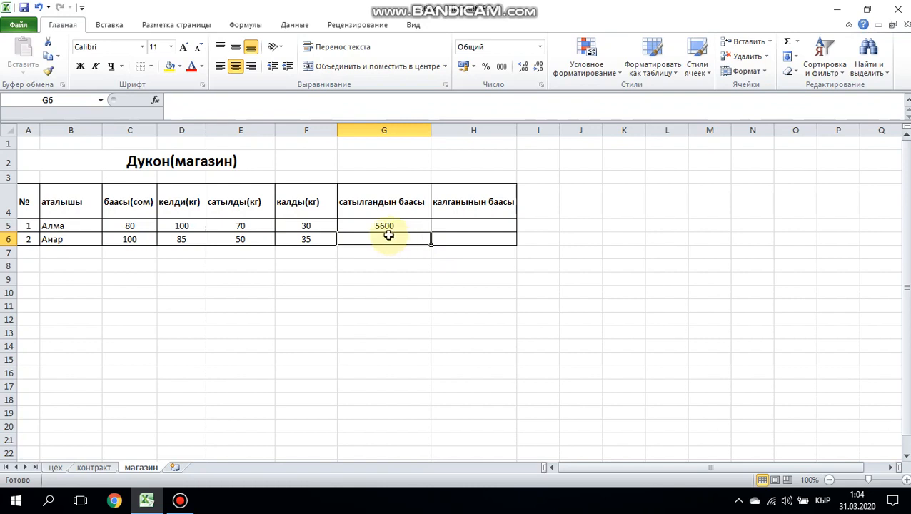
Calculate the value of the sold Анар in G6 with the formula =C6*E6
{"action": "type", "text": "="}
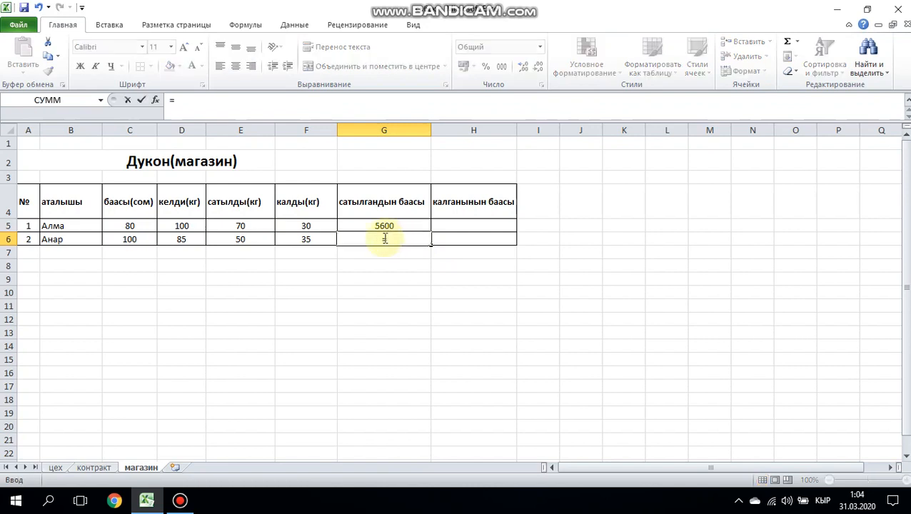
{"action": "left_click", "coordinate": [119, 239]}
{"action": "type", "text": "*"}
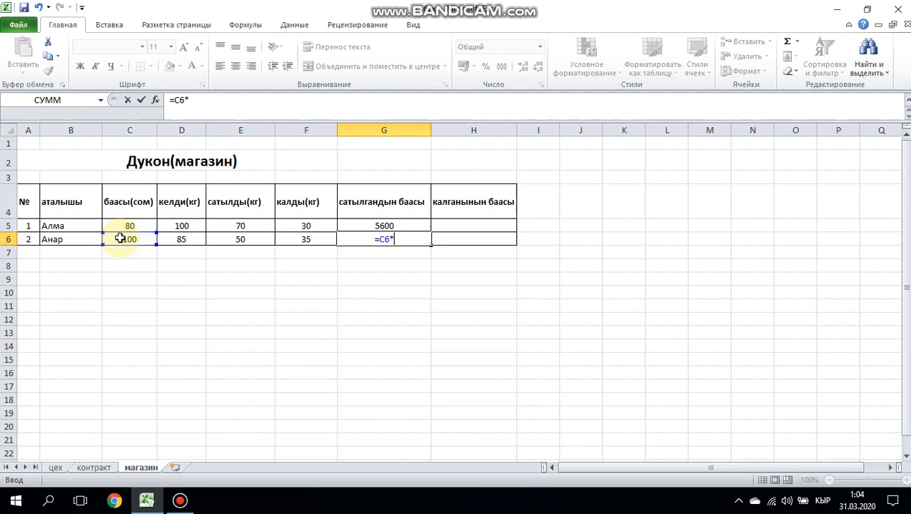
{"action": "left_click", "coordinate": [230, 240]}
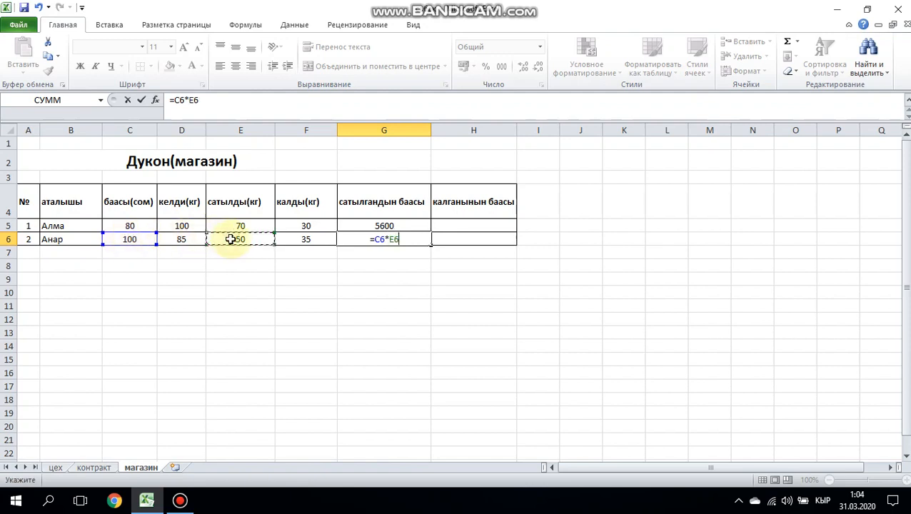
{"action": "key", "text": "Return"}
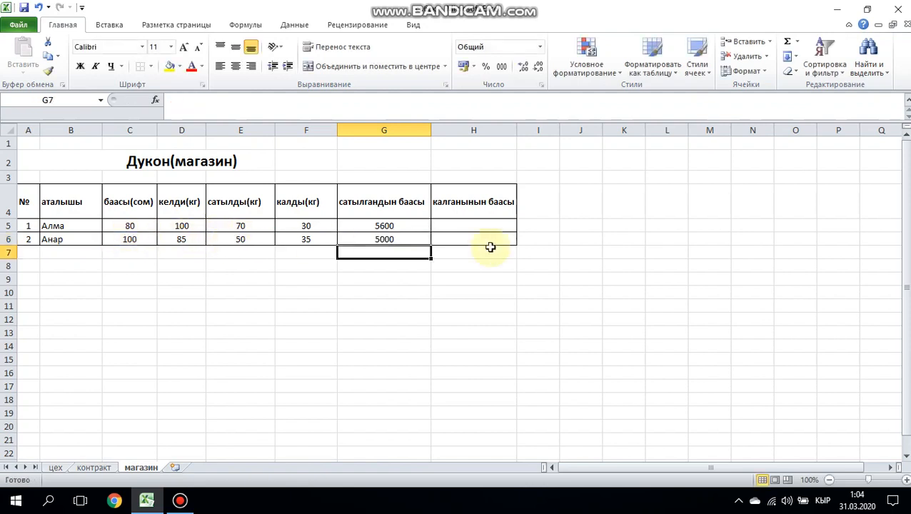
Calculate the value of the remaining Алма in H5 with the formula =C5*F5
{"action": "left_click", "coordinate": [475, 225]}
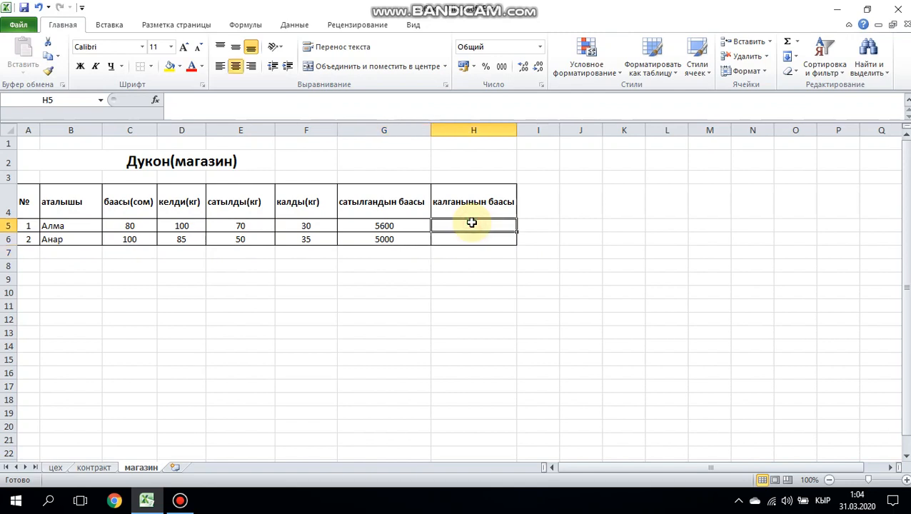
{"action": "left_click", "coordinate": [295, 224]}
{"action": "left_click", "coordinate": [131, 225]}
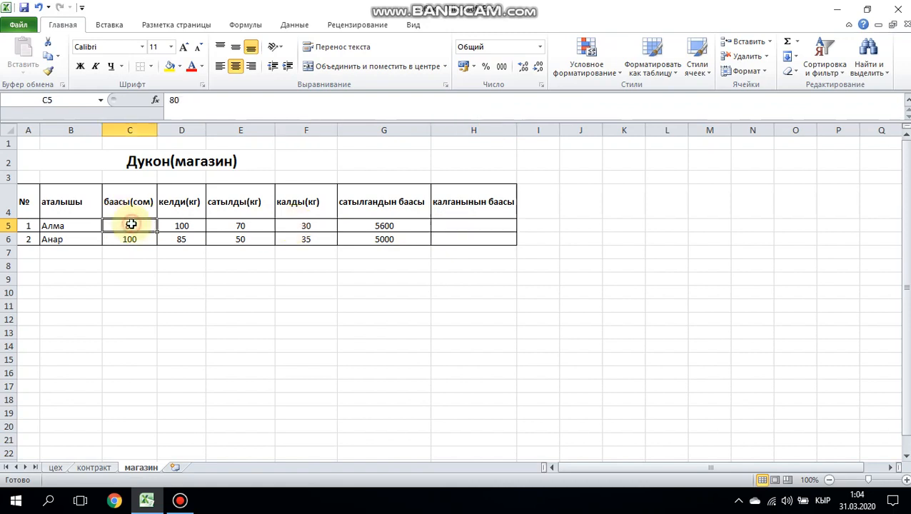
{"action": "left_click", "coordinate": [450, 226]}
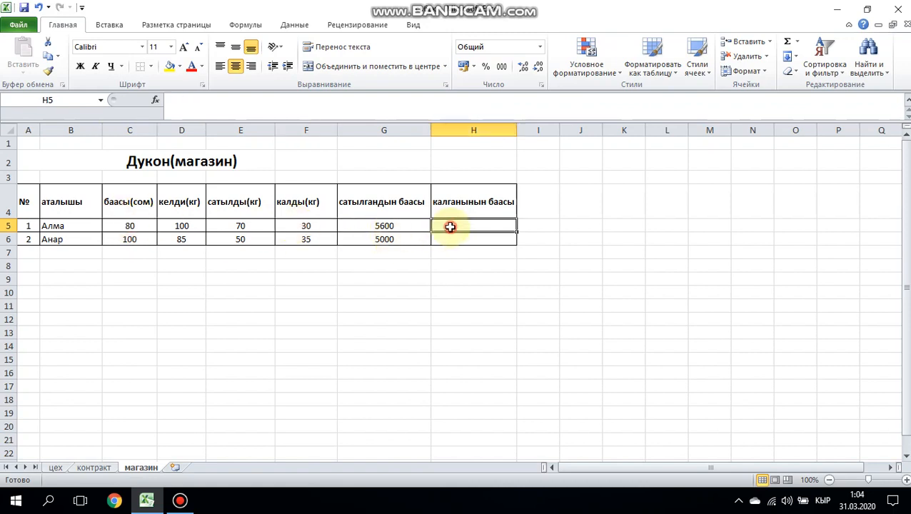
{"action": "type", "text": "="}
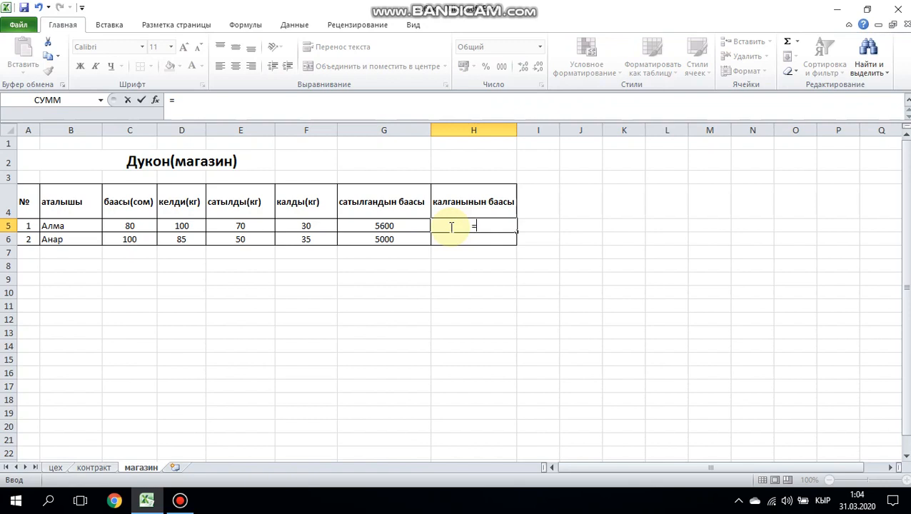
{"action": "left_click", "coordinate": [143, 226]}
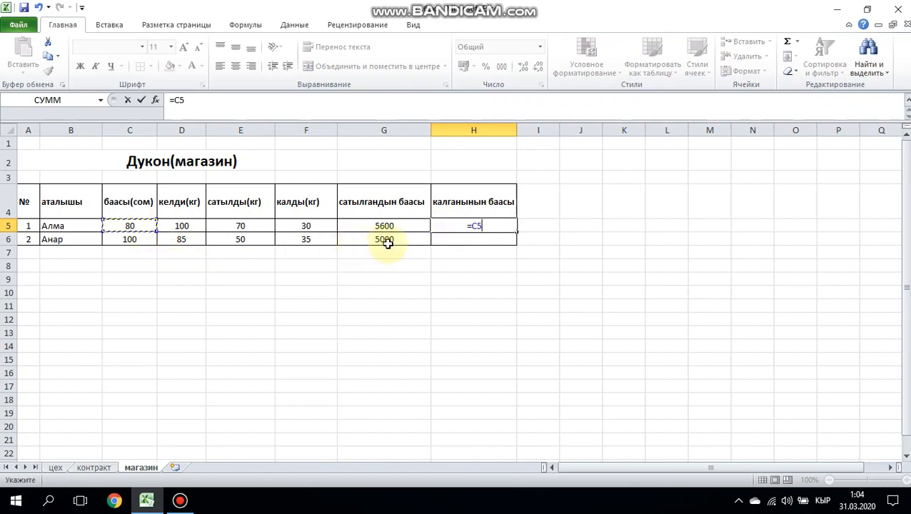
{"action": "type", "text": "*"}
{"action": "left_click", "coordinate": [314, 225]}
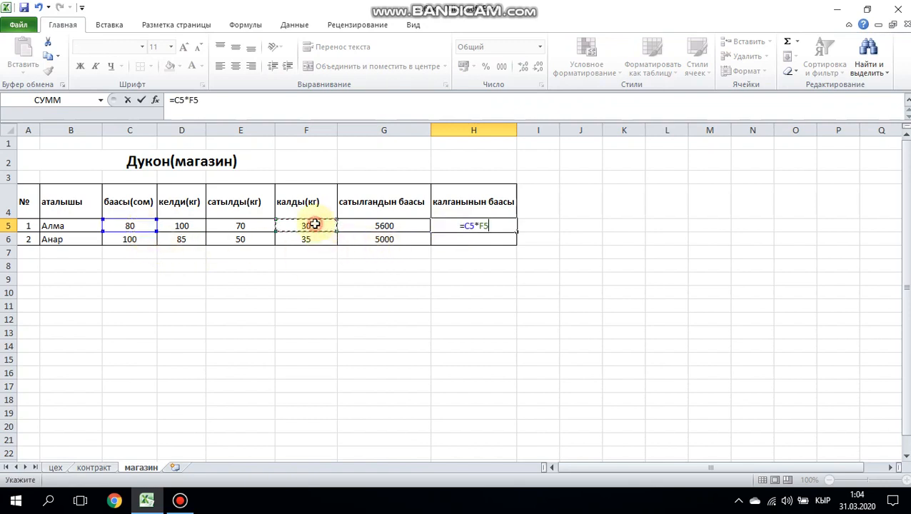
{"action": "key", "text": "Return"}
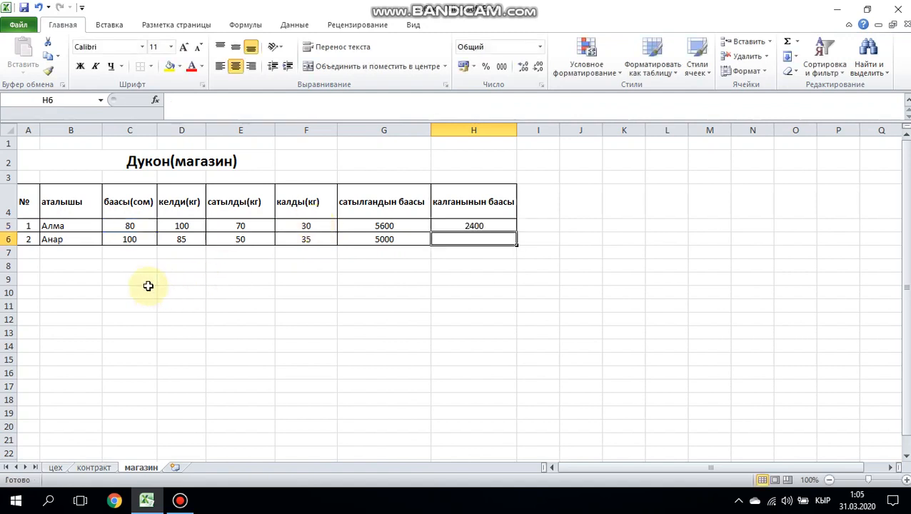
Calculate the value of the remaining Анар in H6 with the formula =C6*F6
{"action": "left_click", "coordinate": [466, 238]}
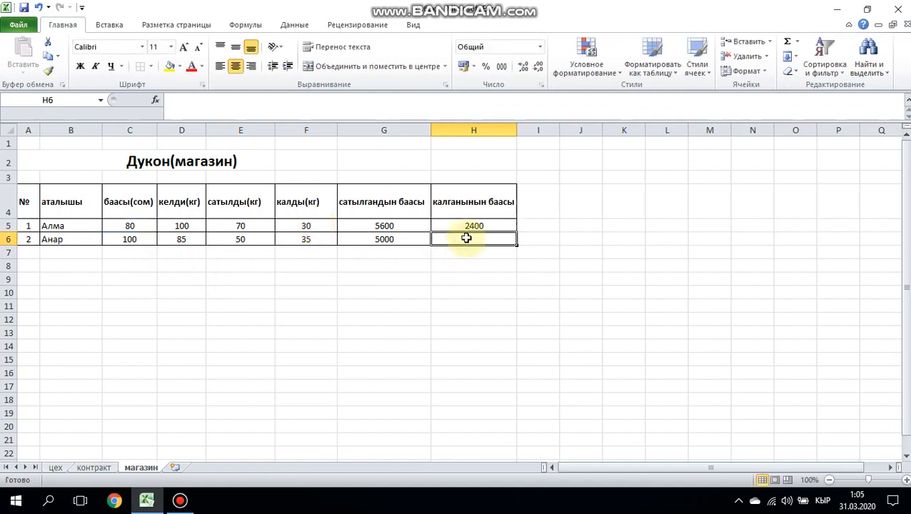
{"action": "type", "text": "="}
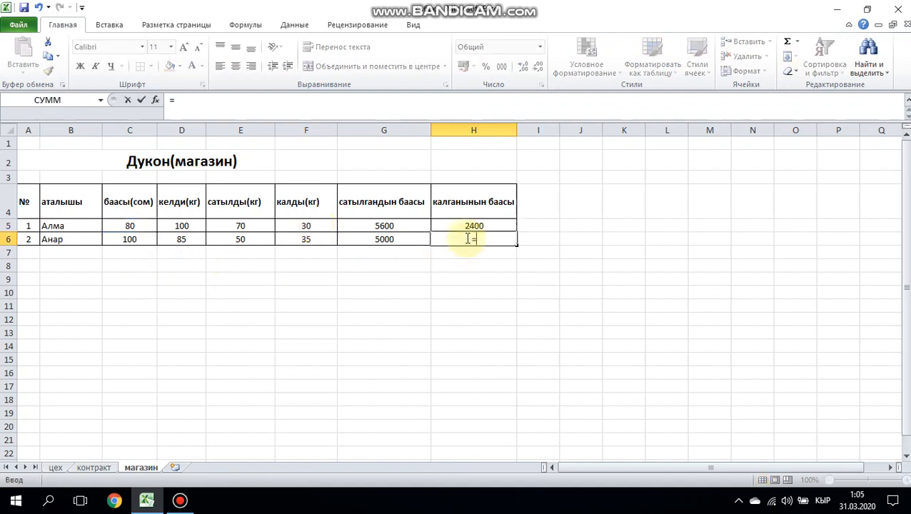
{"action": "left_click", "coordinate": [132, 240]}
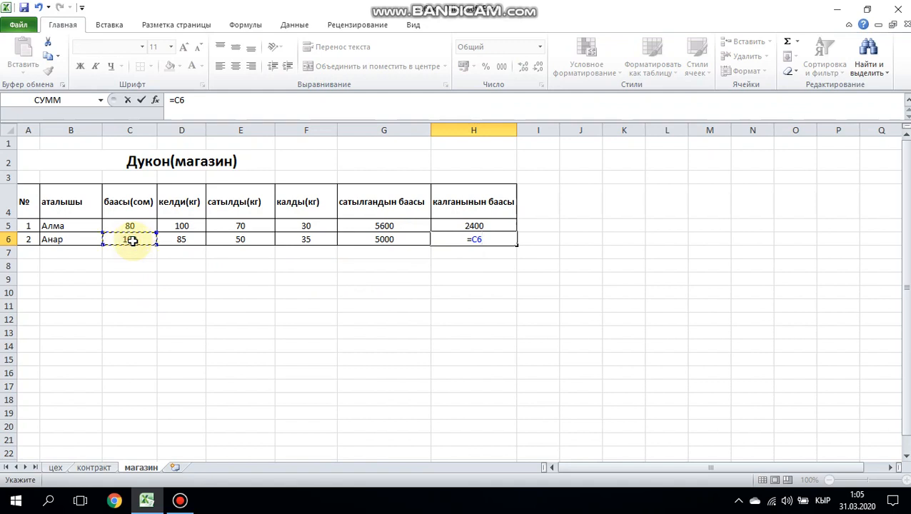
{"action": "type", "text": "*"}
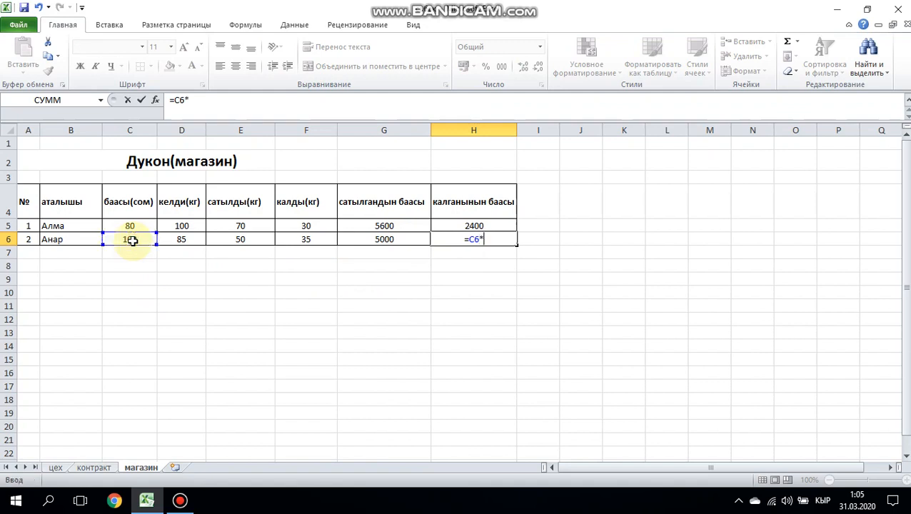
{"action": "left_click", "coordinate": [296, 240]}
{"action": "key", "text": "Return"}
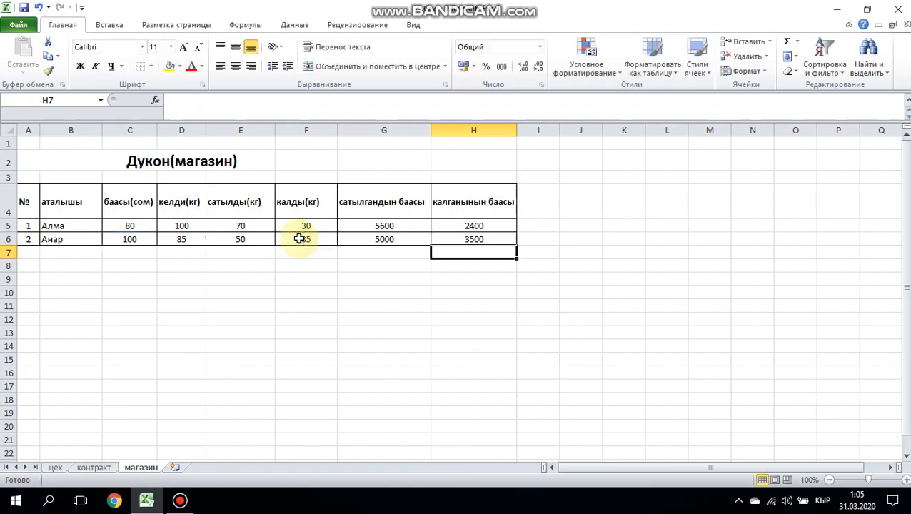
{"action": "left_click", "coordinate": [485, 238]}
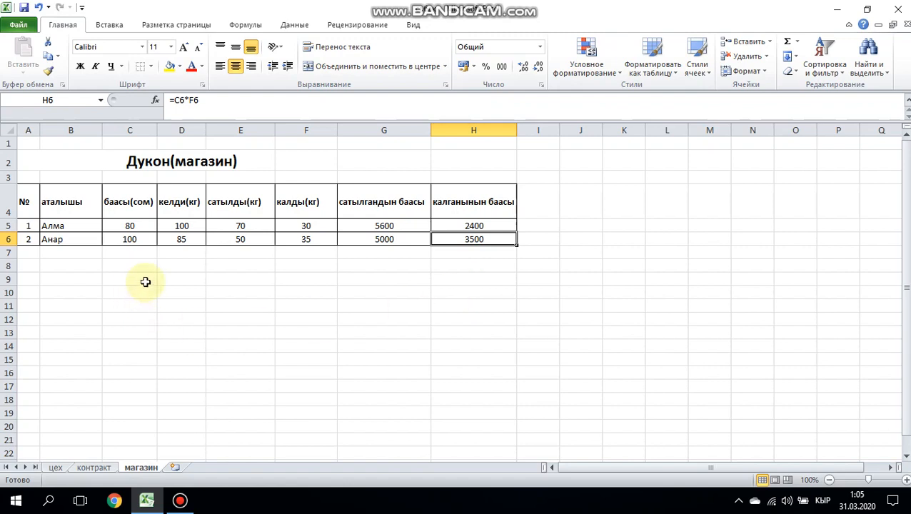
Set both the received kilograms of Алма in D5 and its sold kilograms in E5 to 150
{"action": "left_click", "coordinate": [184, 226]}
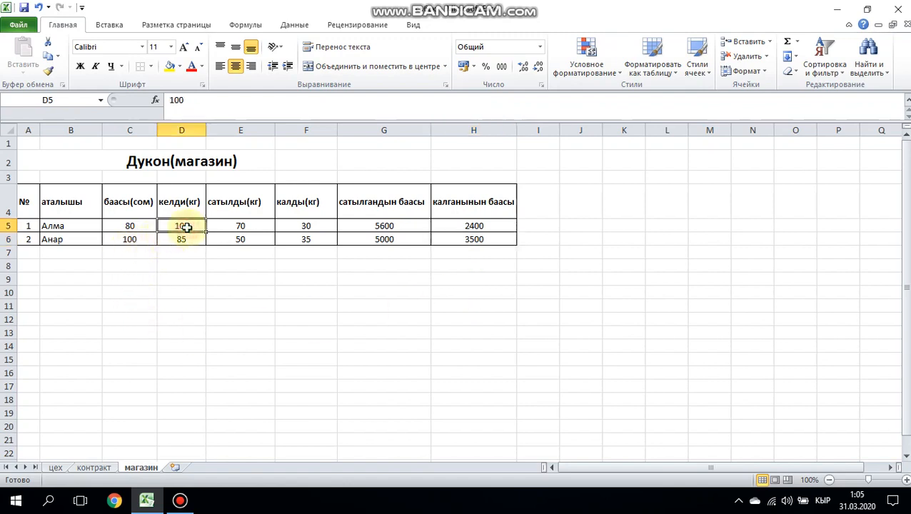
{"action": "left_click", "coordinate": [240, 227]}
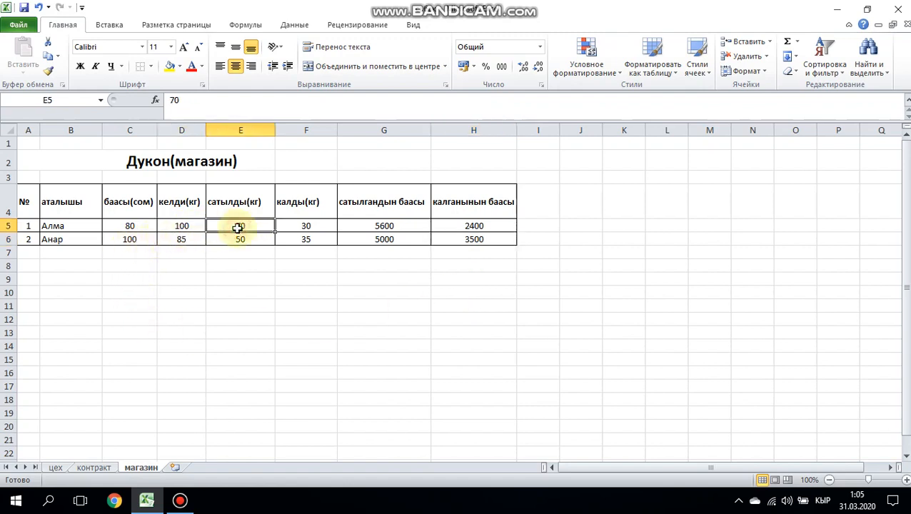
{"action": "left_click", "coordinate": [187, 222]}
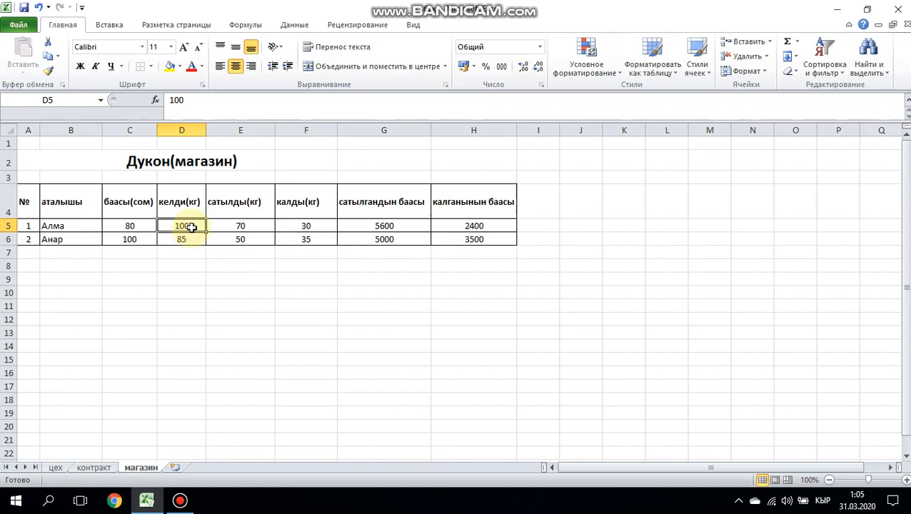
{"action": "type", "text": "150"}
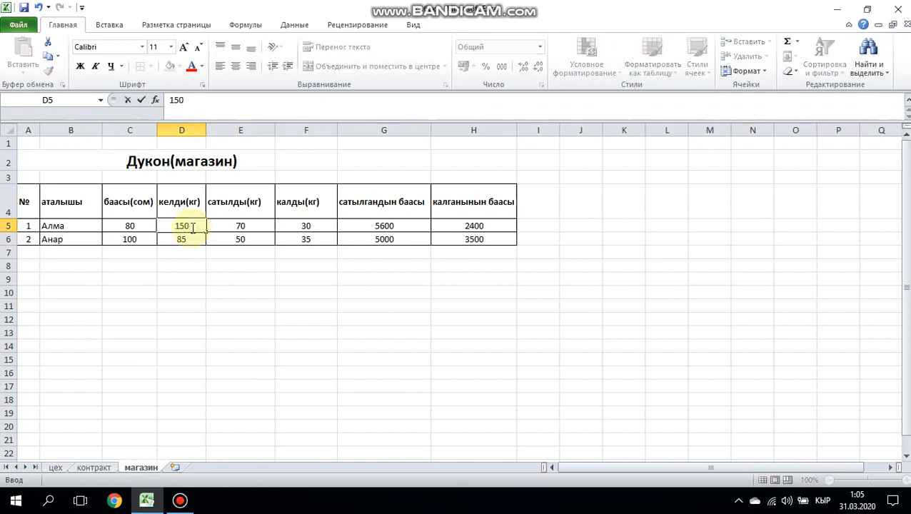
{"action": "left_click", "coordinate": [230, 266]}
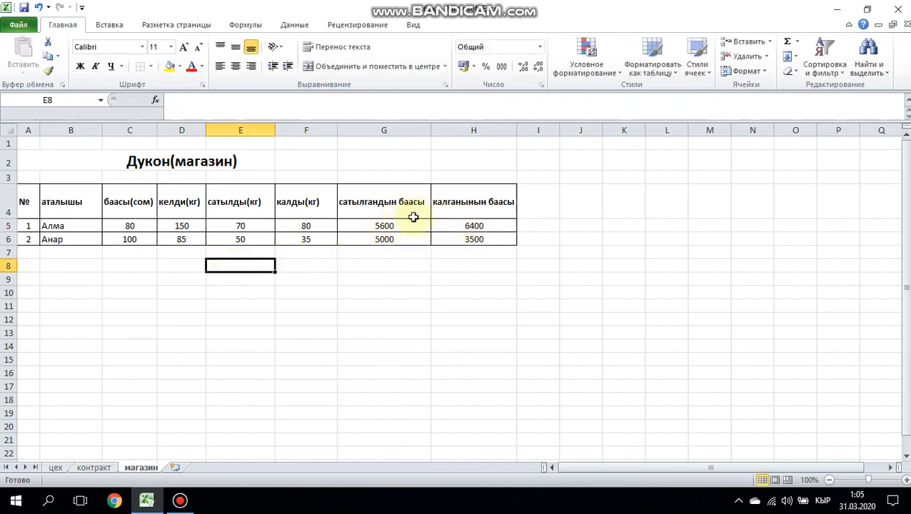
{"action": "left_click", "coordinate": [242, 227]}
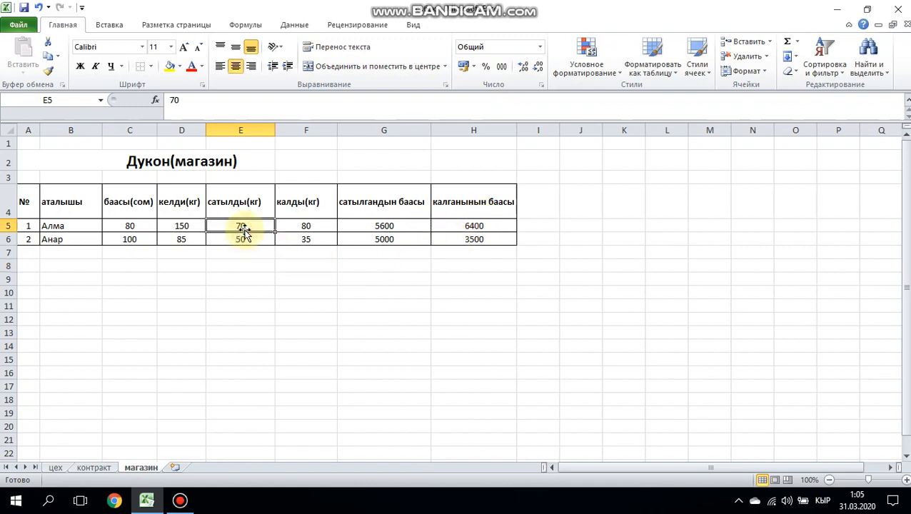
{"action": "type", "text": "150"}
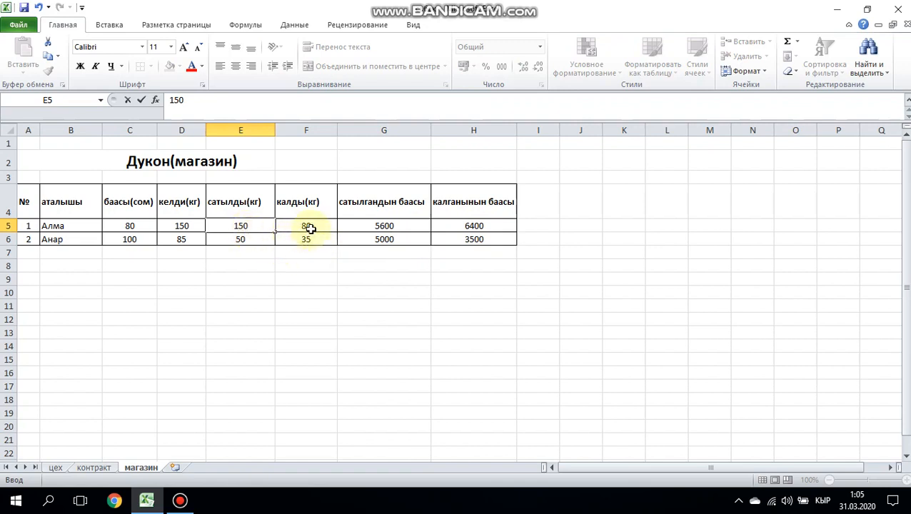
{"action": "left_click", "coordinate": [368, 279]}
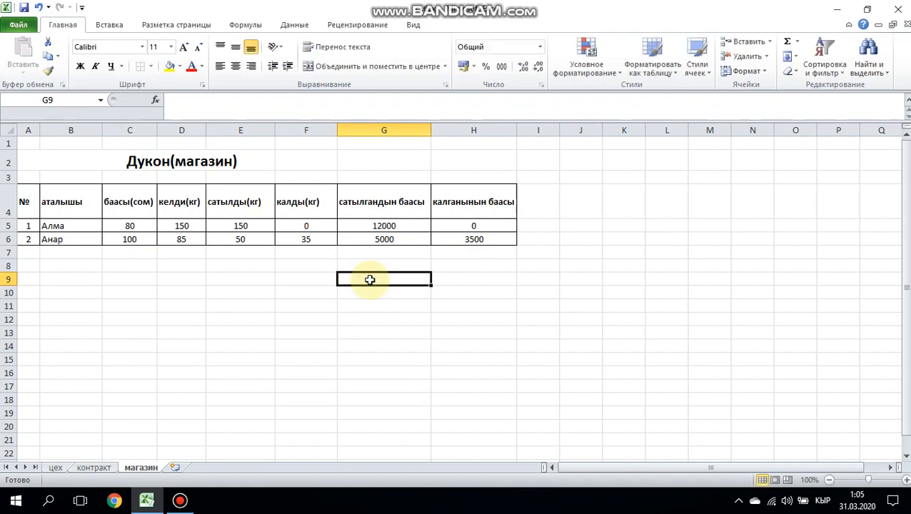
Set the price of Анар in C6 to 150 and its sold kilograms in E6 to 85
{"action": "left_click", "coordinate": [138, 242]}
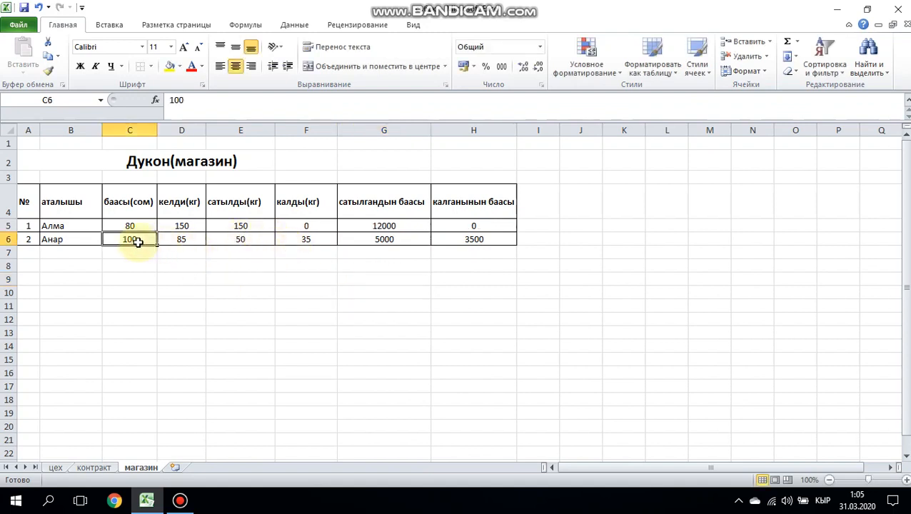
{"action": "type", "text": "15"}
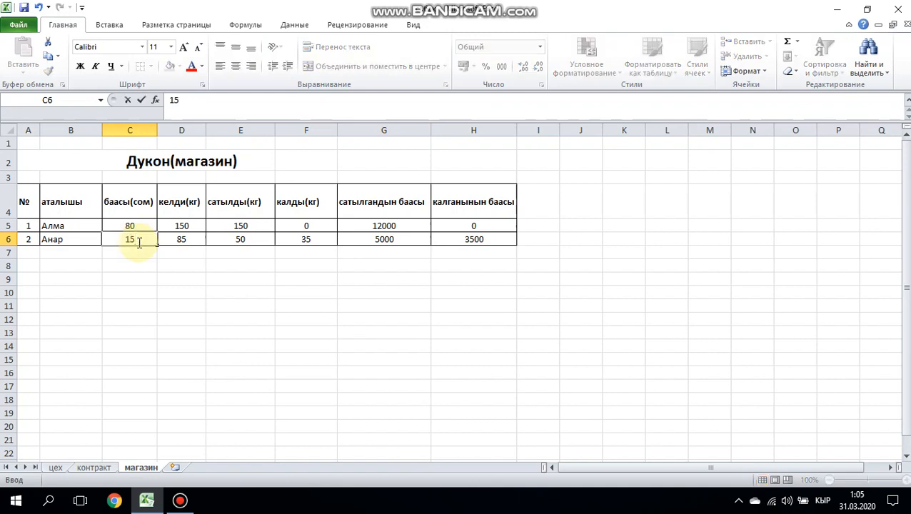
{"action": "type", "text": "0"}
{"action": "left_click", "coordinate": [187, 262]}
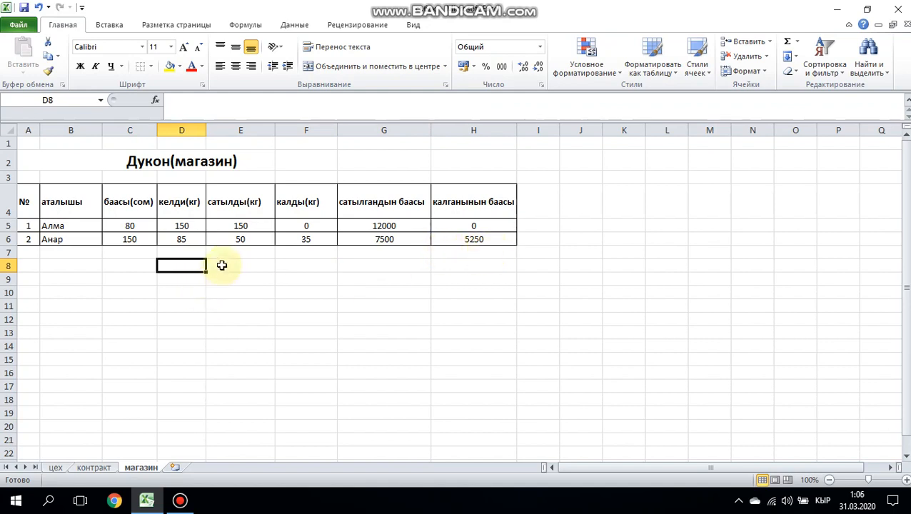
{"action": "left_click", "coordinate": [246, 241]}
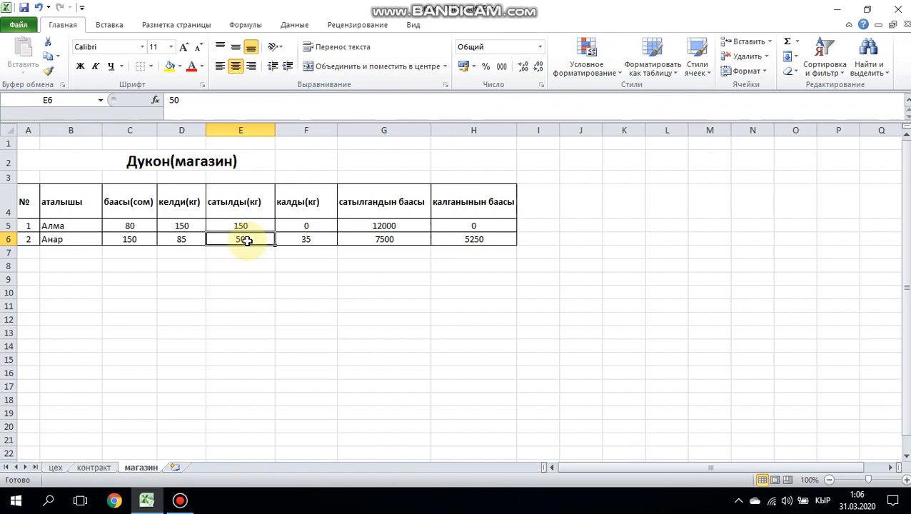
{"action": "type", "text": "85"}
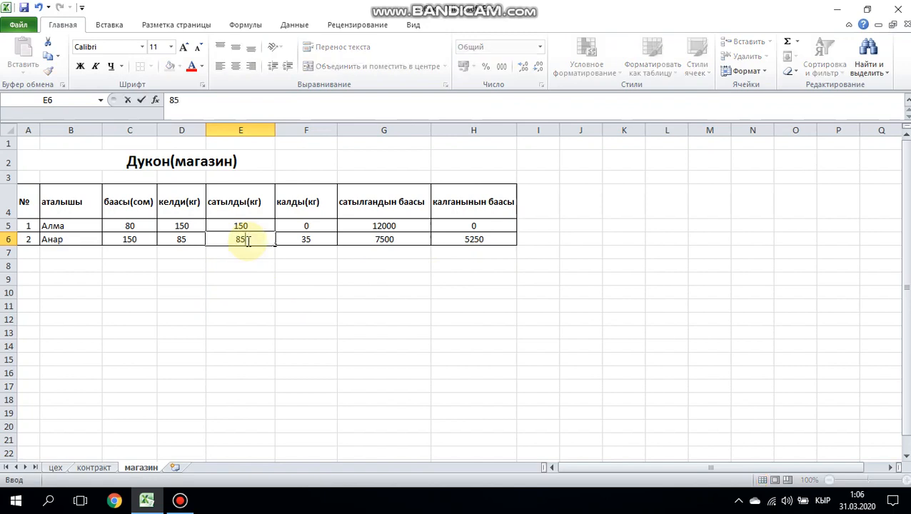
{"action": "key", "text": "Return"}
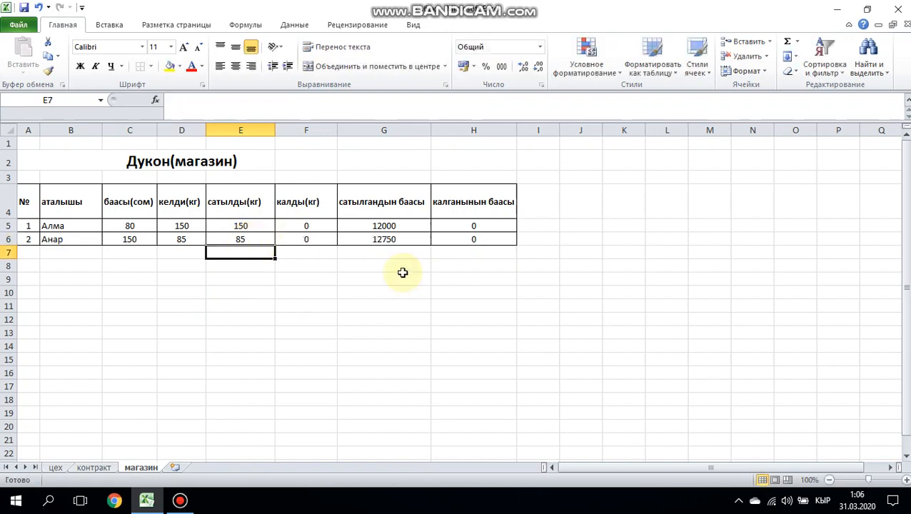